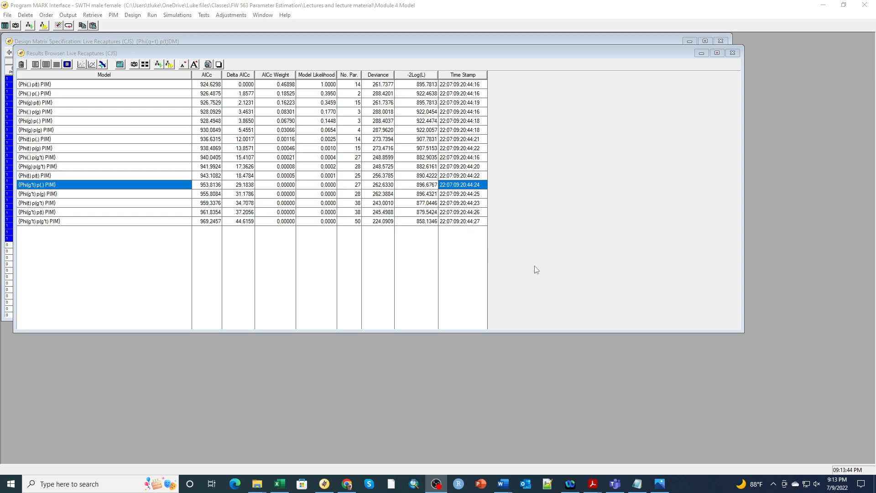
# Review the encounter histories in the SWTH male female.inp file in Notepad and close it.
pyautogui.click(641, 489)
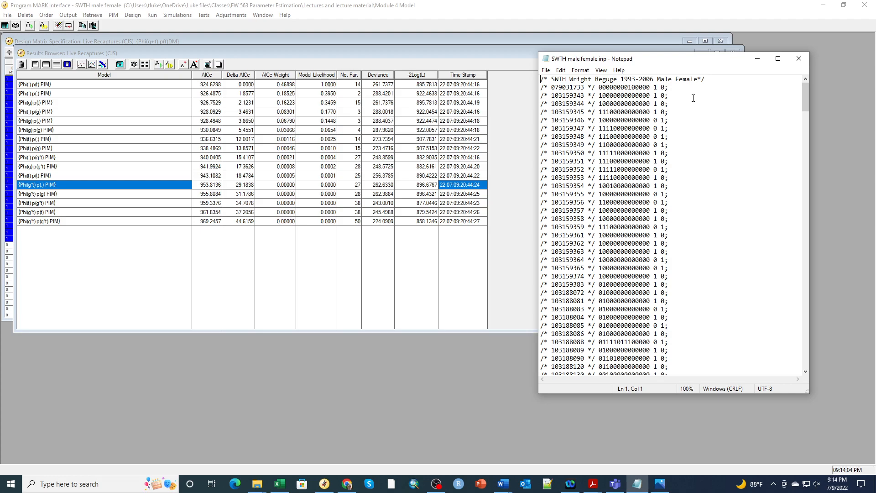
pyautogui.click(799, 59)
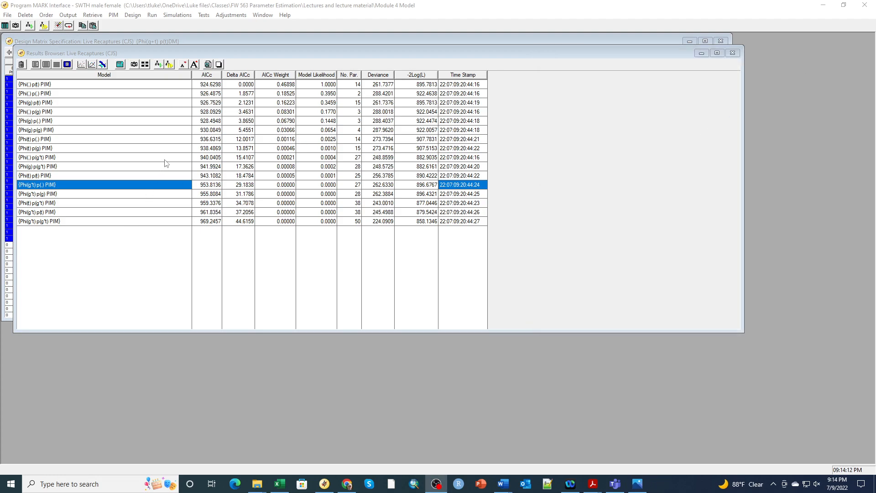
# Examine the parameter index matrix chart for the {Phi(g*t) p(g*t) PIM} model and close the chart.
pyautogui.click(97, 221)
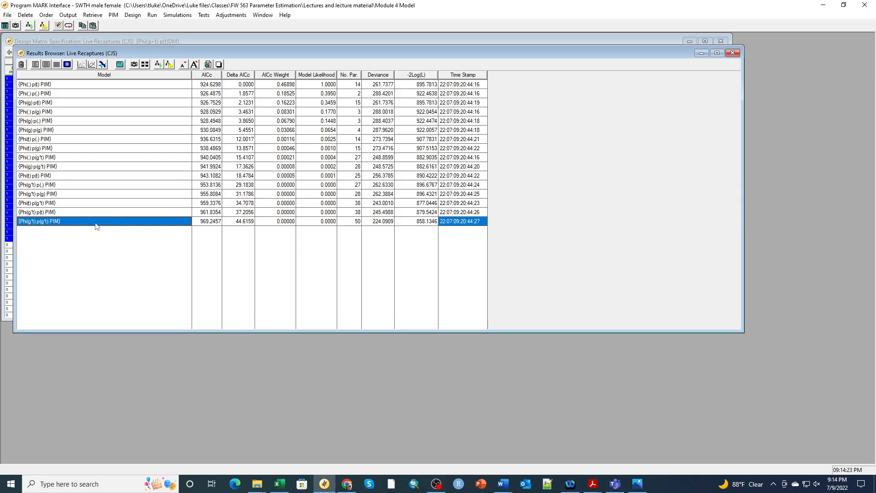
pyautogui.click(142, 64)
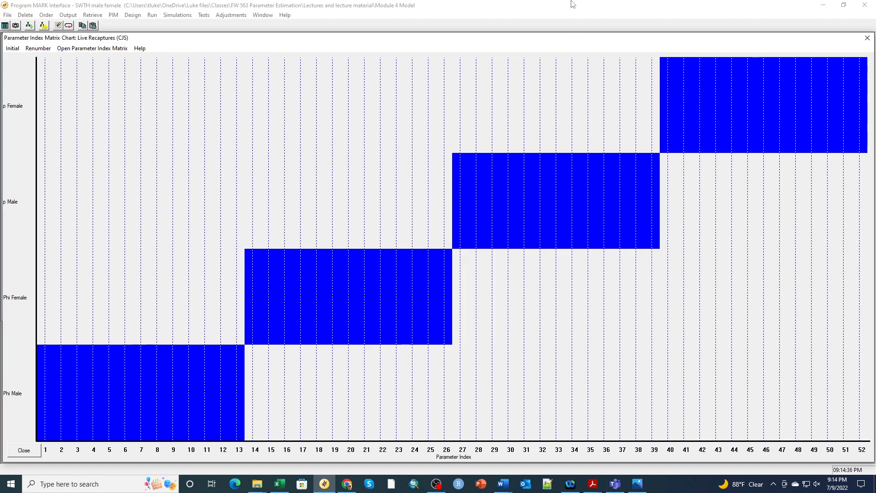
pyautogui.click(867, 39)
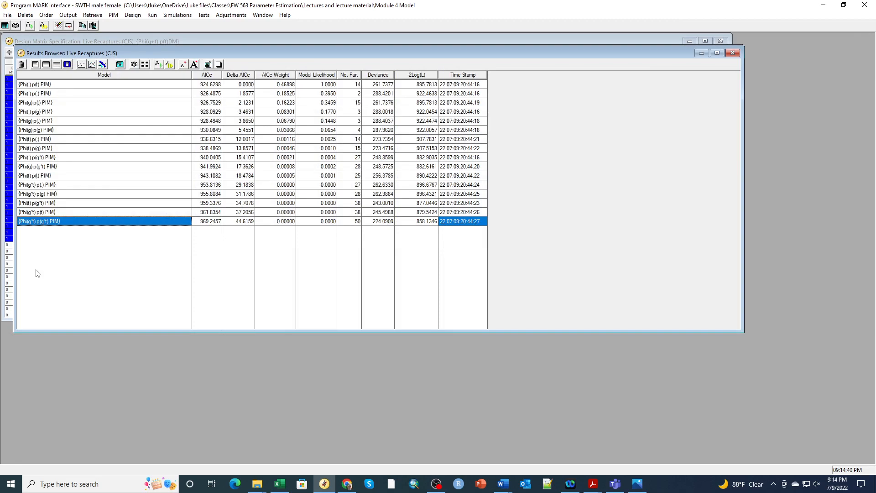
# Retrieve the {Phi(g*t) p(g*t) PIM} model and generate its full group-by-time design matrix.
pyautogui.click(357, 224)
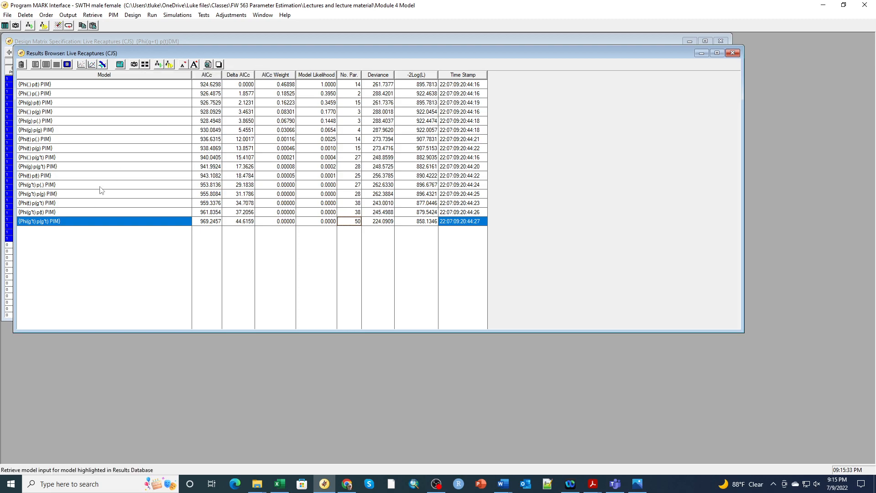
pyautogui.click(144, 64)
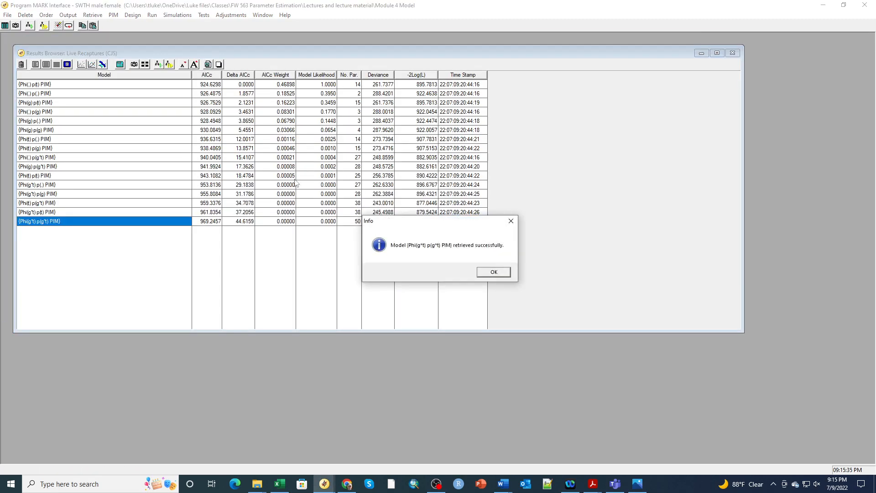
pyautogui.click(493, 273)
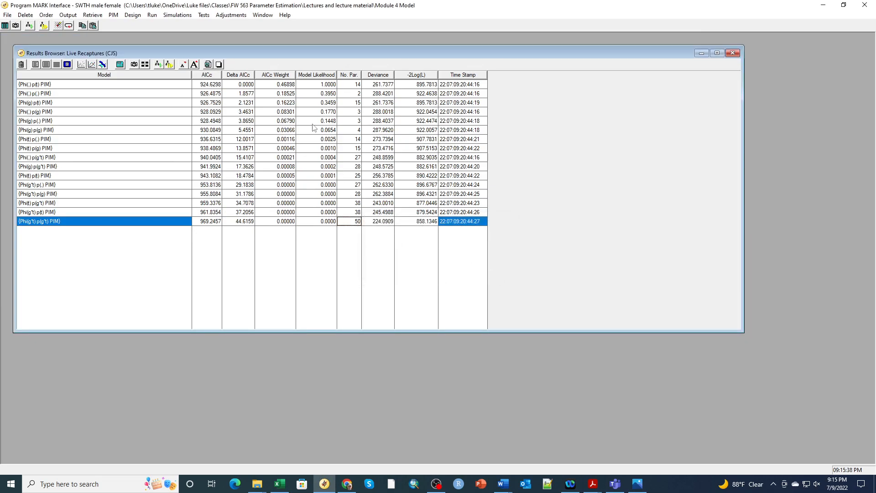
pyautogui.click(133, 16)
pyautogui.click(141, 26)
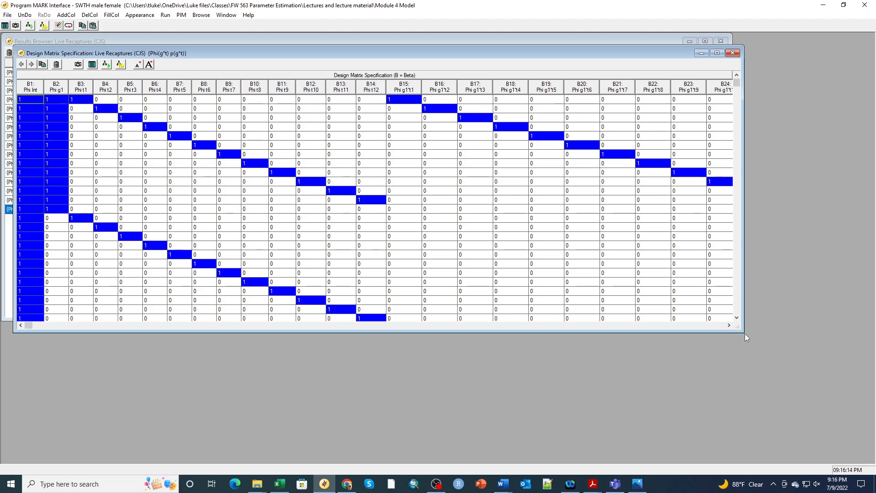
# Maximize the design matrix window and reduce its font size four times so all beta columns fit.
pyautogui.moveTo(741, 333); pyautogui.dragTo(816, 410)
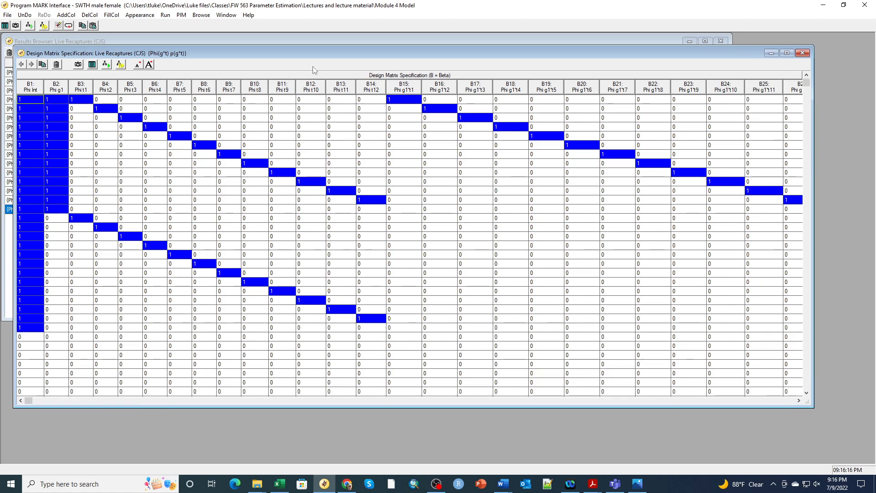
pyautogui.click(133, 16)
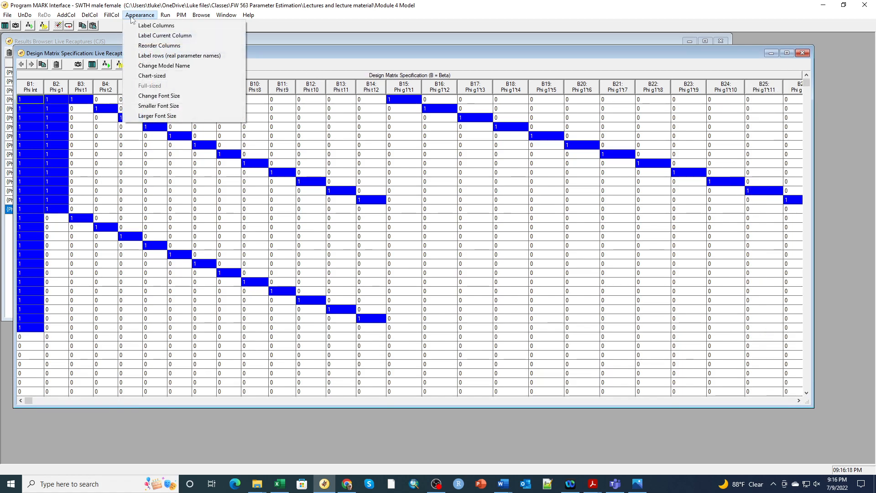
pyautogui.click(158, 106)
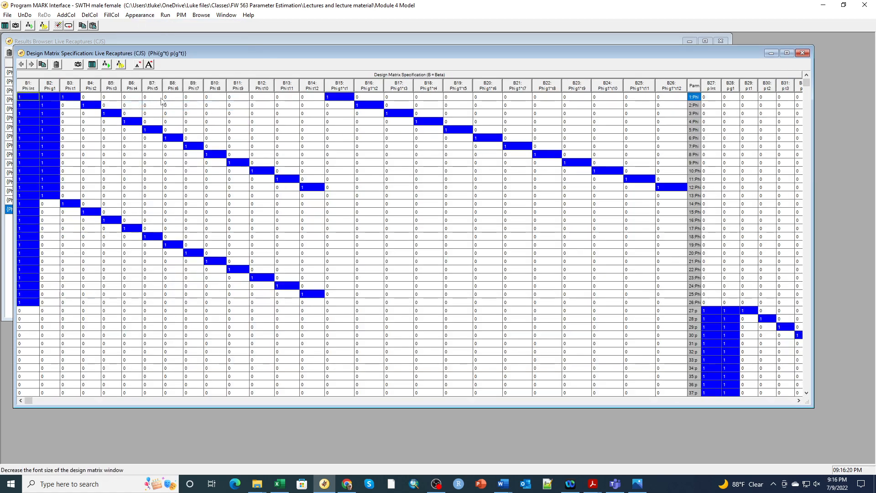
pyautogui.click(147, 17)
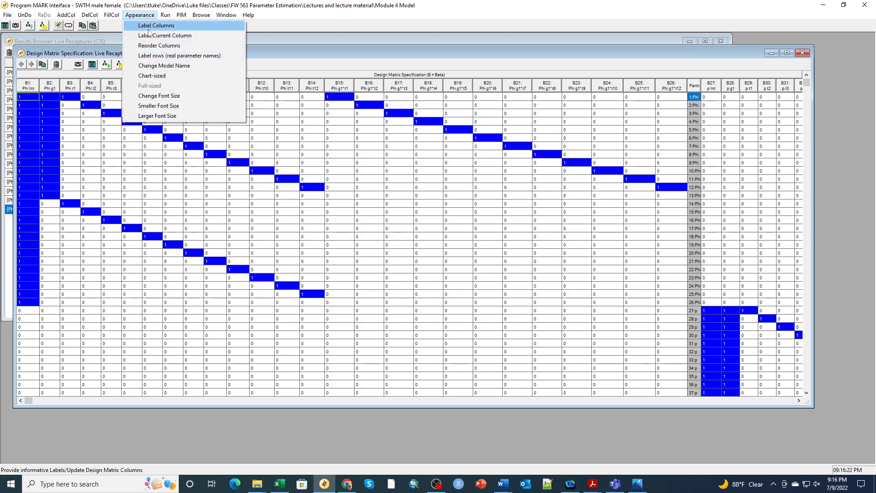
pyautogui.click(159, 107)
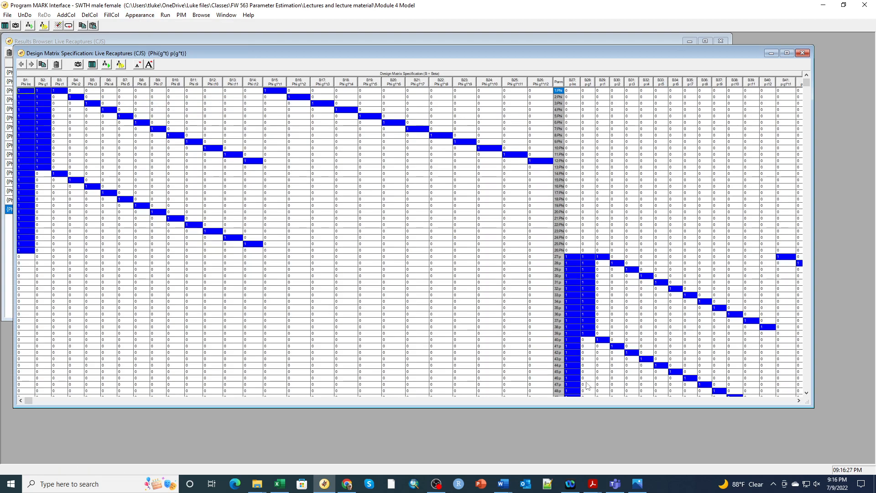
pyautogui.moveTo(813, 406); pyautogui.dragTo(867, 455)
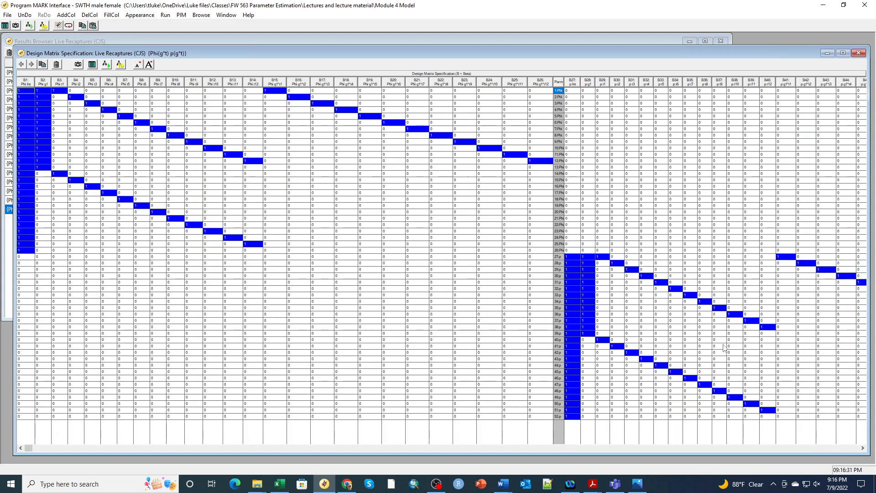
pyautogui.click(140, 15)
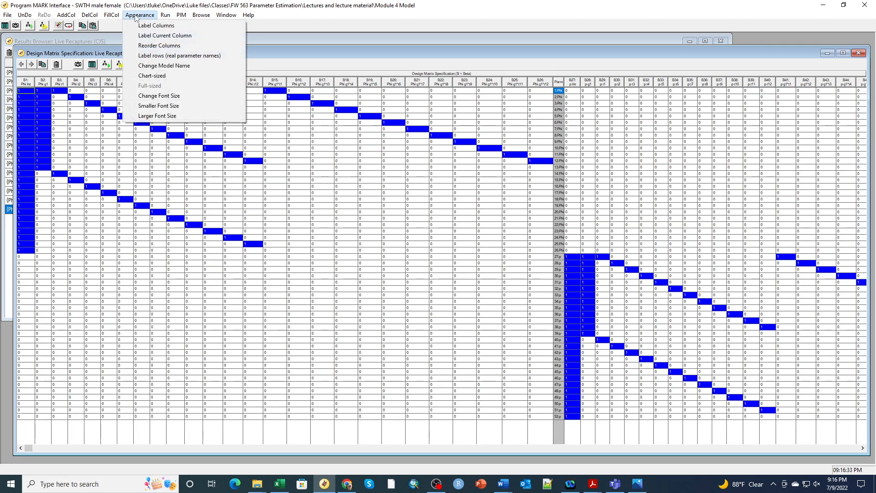
pyautogui.click(148, 107)
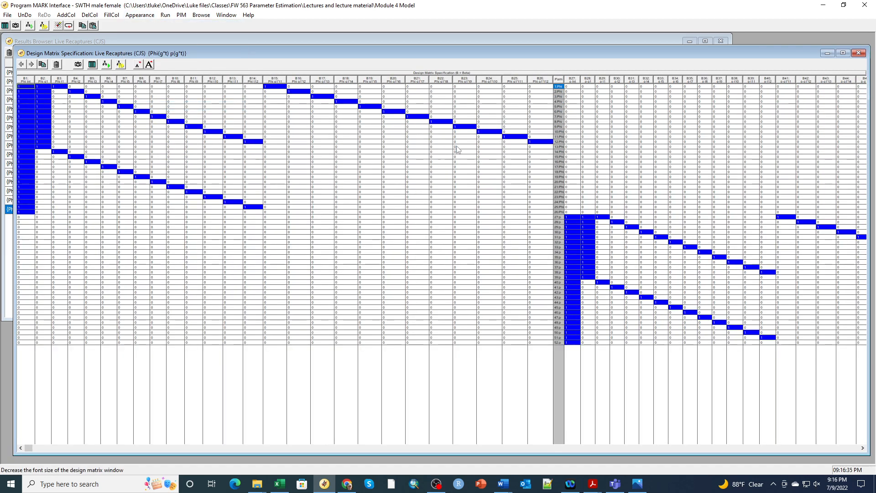
pyautogui.moveTo(360, 50); pyautogui.dragTo(333, 43)
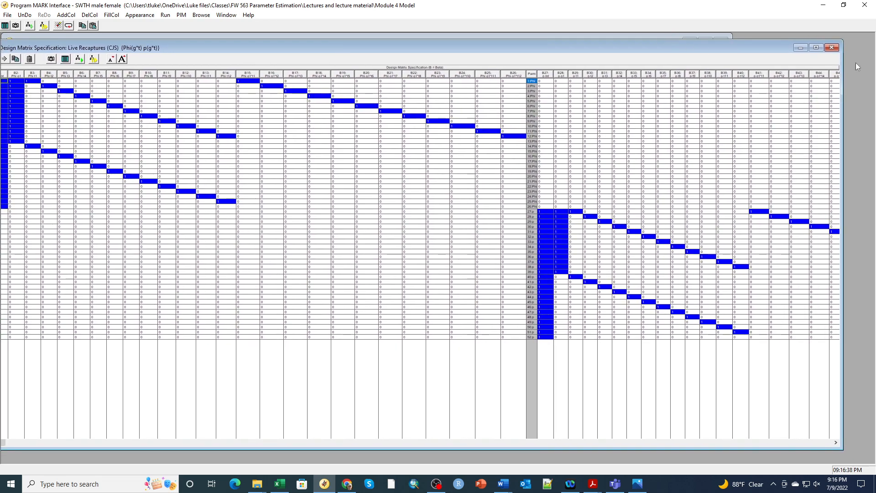
pyautogui.click(816, 47)
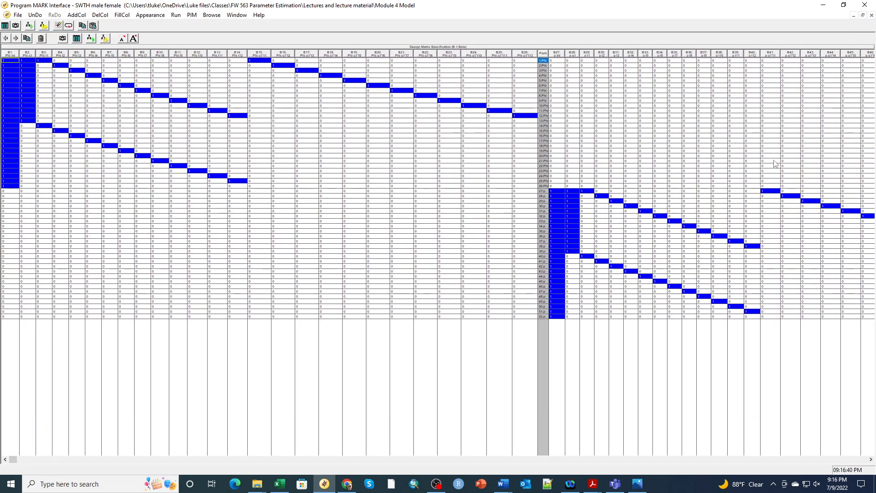
pyautogui.click(157, 16)
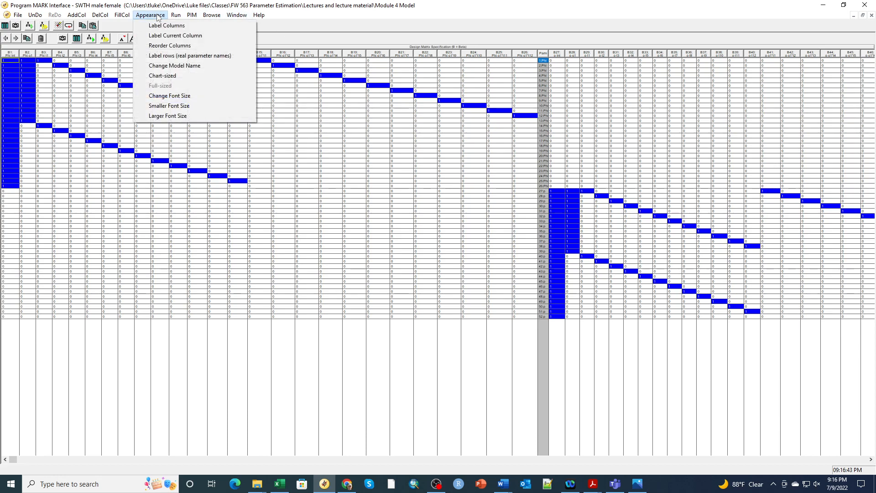
pyautogui.click(162, 107)
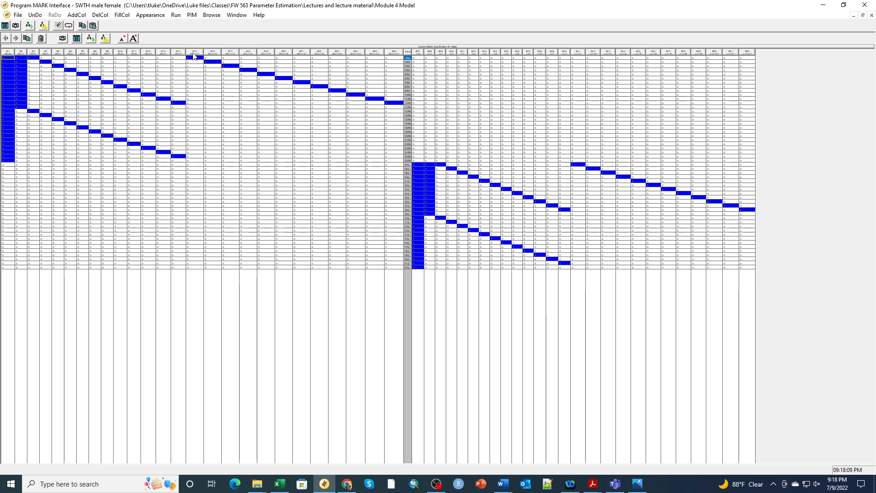
pyautogui.click(195, 73)
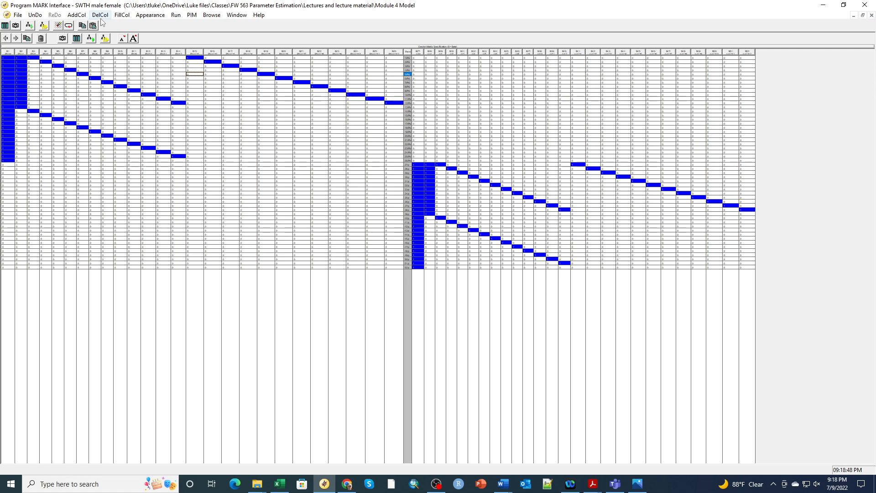
# Run the design matrix model under the name {Phi(g*t) p(g*t)DM} and append its output to the results database.
pyautogui.click(176, 15)
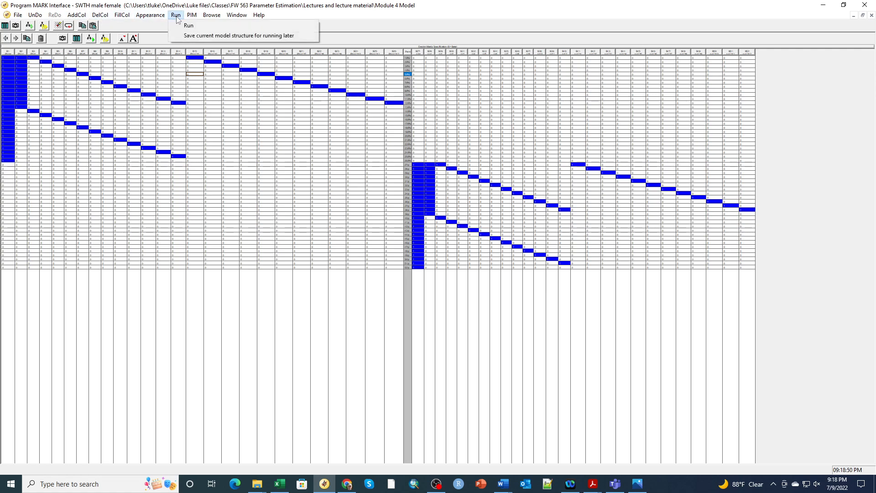
pyautogui.click(182, 25)
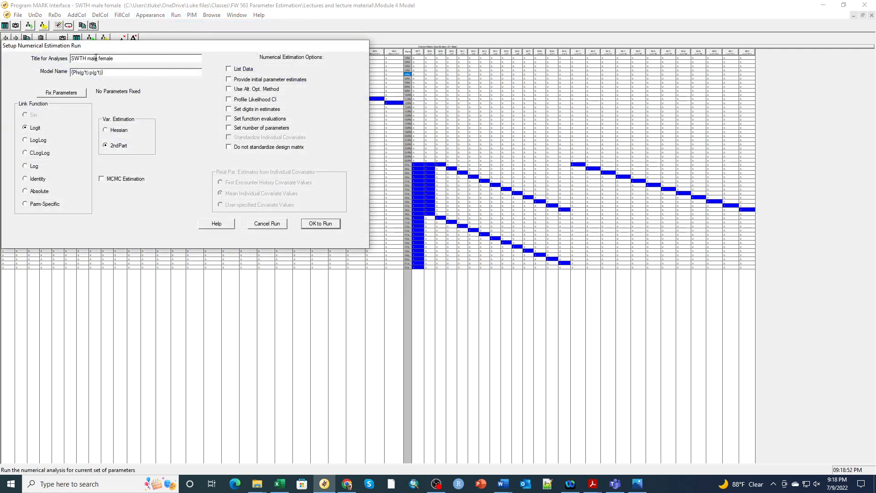
pyautogui.click(102, 74)
pyautogui.moveTo(93, 72); pyautogui.dragTo(120, 70)
pyautogui.click(121, 73)
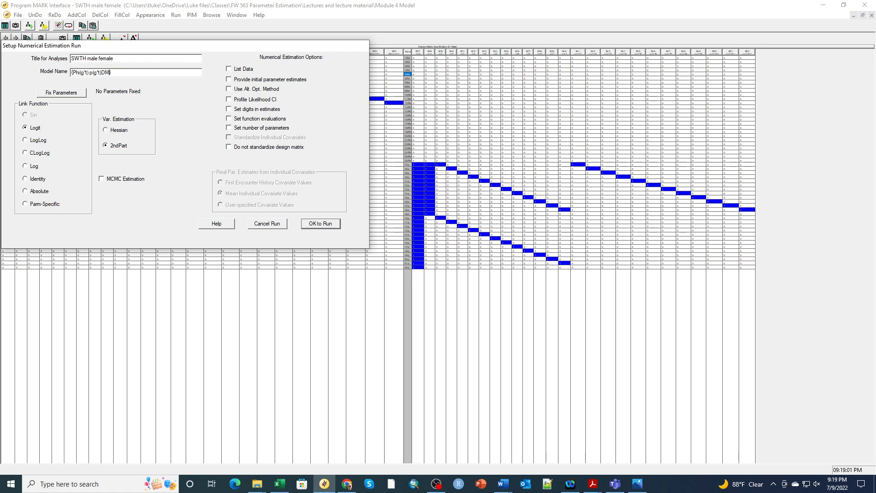
pyautogui.click(321, 224)
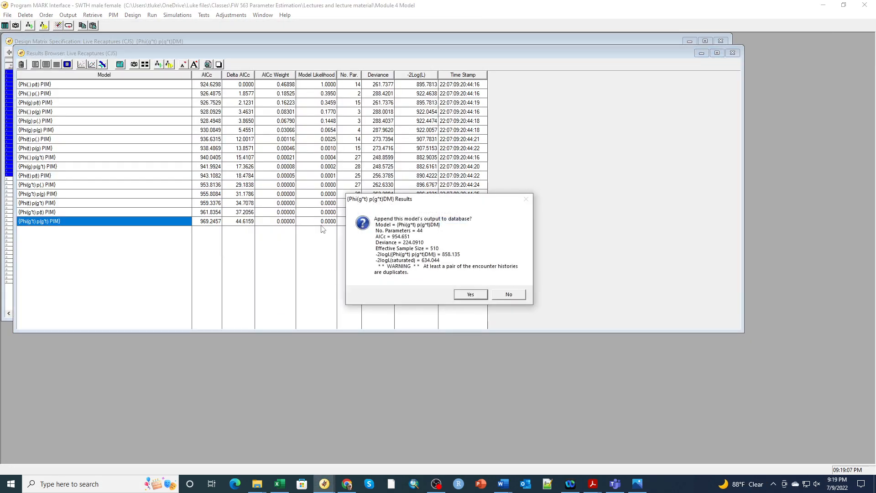
pyautogui.click(470, 295)
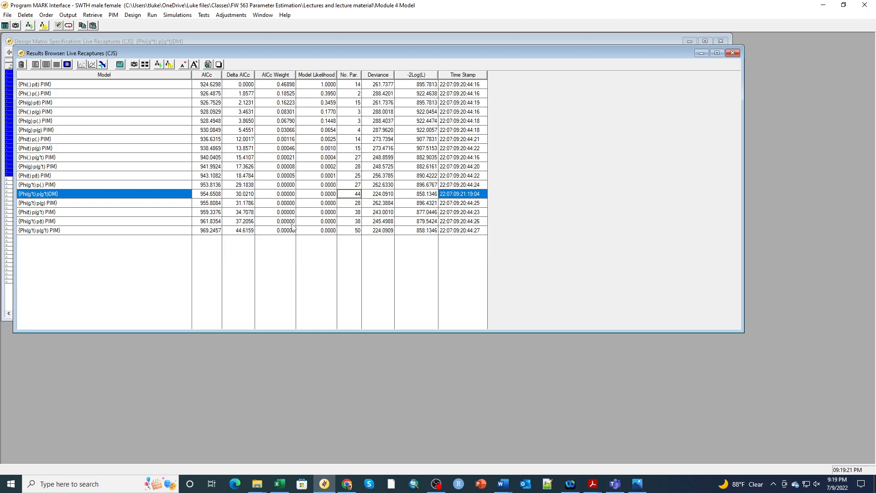
# Compare the parameter counts and likelihoods of the DM and PIM versions of Phi(g*t) p(g*t) in the results.
pyautogui.click(80, 232)
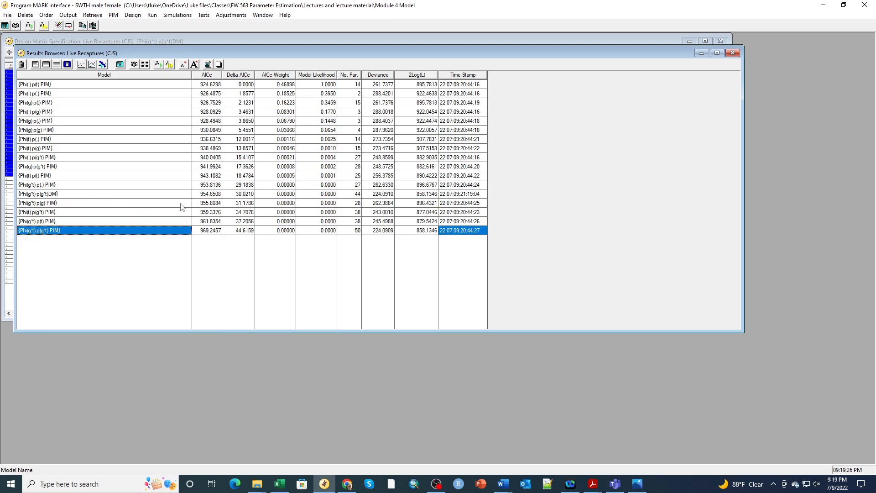
pyautogui.click(117, 195)
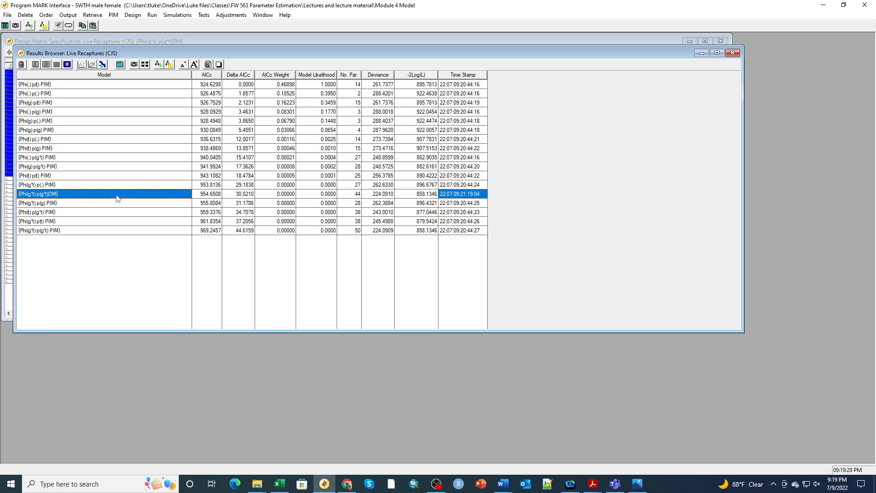
pyautogui.click(101, 234)
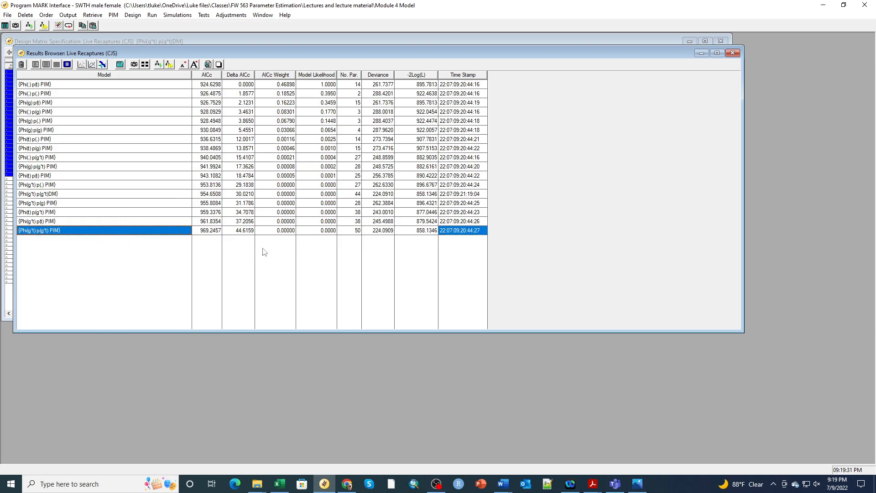
pyautogui.click(358, 198)
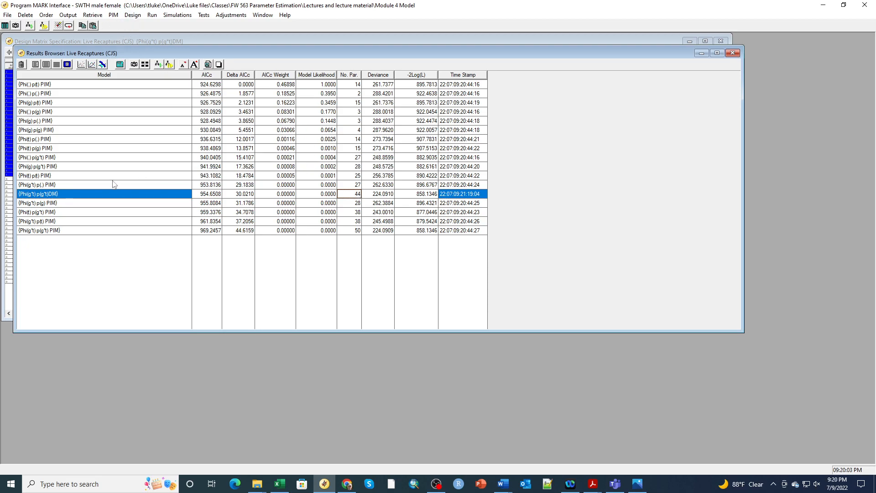
# Set the number of parameters of the {Phi(g*t) p(g*t)DM} model to 50.
pyautogui.click(86, 195)
pyautogui.rightClick(87, 196)
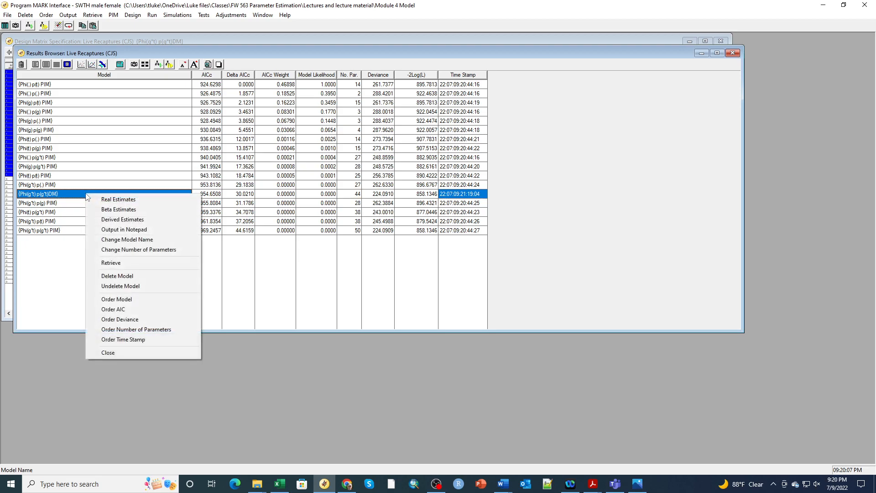
pyautogui.click(108, 252)
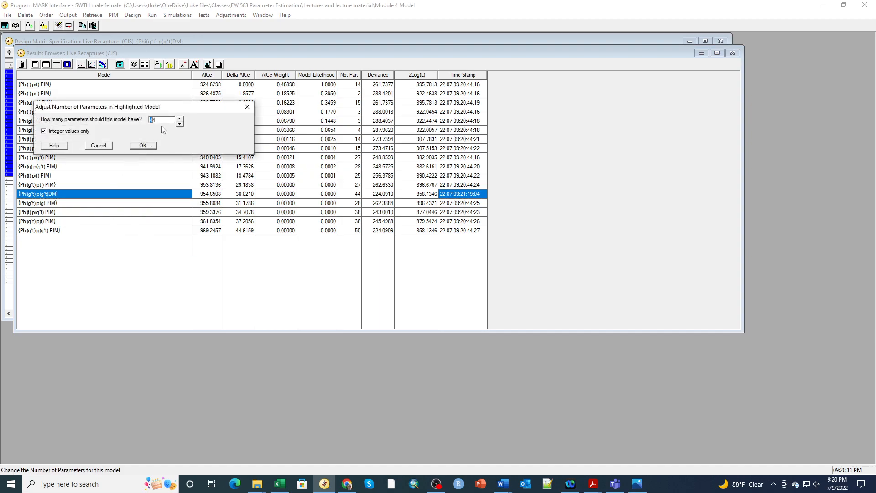
pyautogui.click(181, 119)
pyautogui.click(181, 118)
pyautogui.click(181, 118)
pyautogui.click(181, 118)
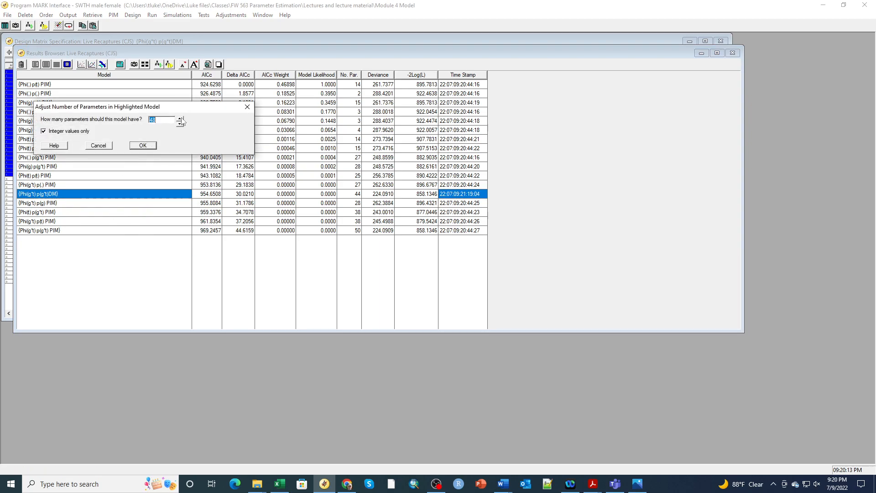
pyautogui.click(180, 119)
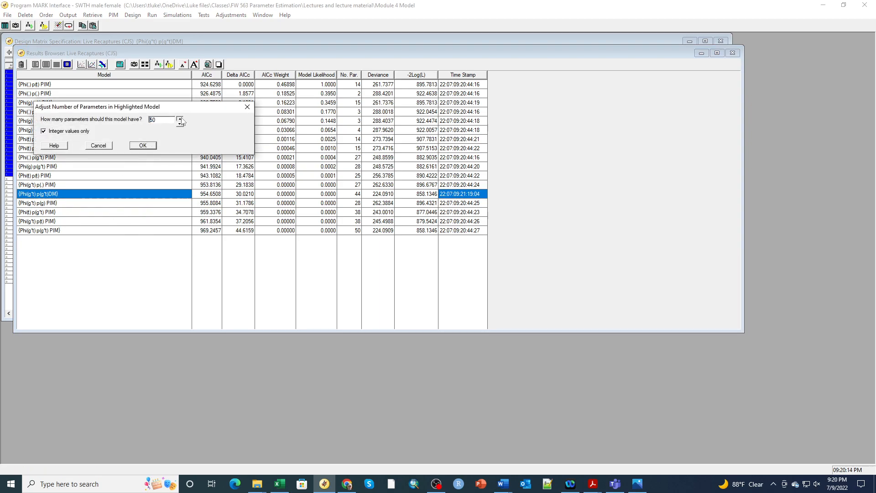
pyautogui.click(147, 146)
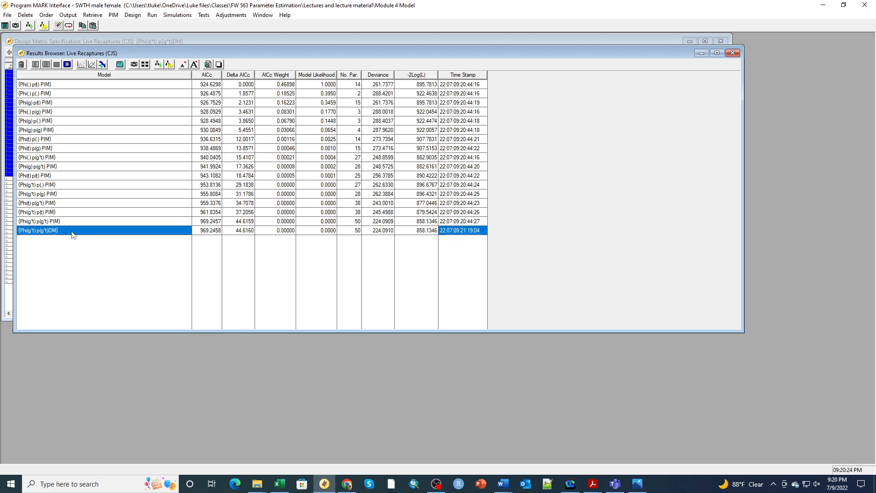
# Examine the real parameter estimates of the {Phi(g*t) p(g*t)DM} model, highlighting parameters 13, 26, 39 and 52, and close the listing.
pyautogui.click(56, 65)
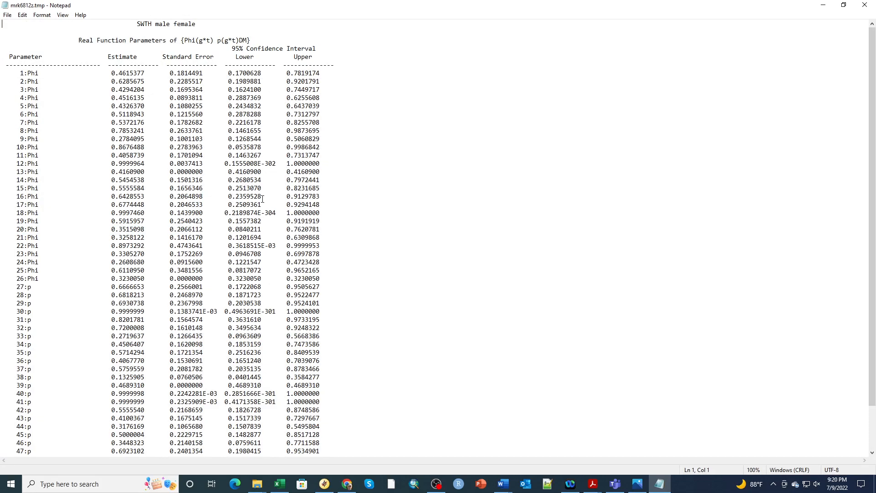
pyautogui.click(28, 172)
pyautogui.moveTo(16, 172); pyautogui.dragTo(339, 174)
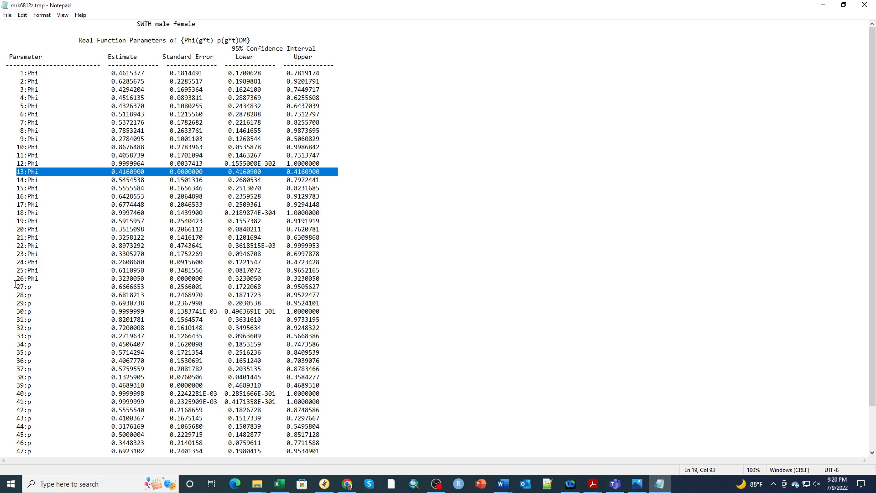
pyautogui.moveTo(16, 281); pyautogui.dragTo(323, 278)
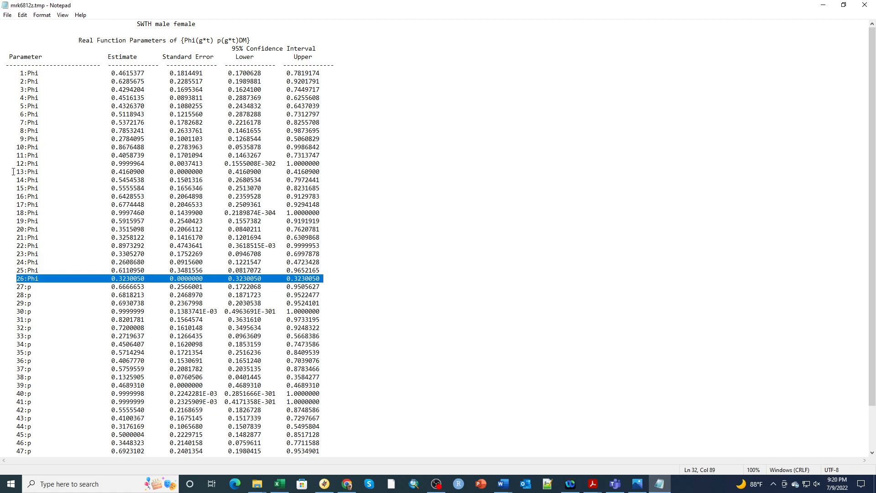
pyautogui.moveTo(14, 171); pyautogui.dragTo(323, 173)
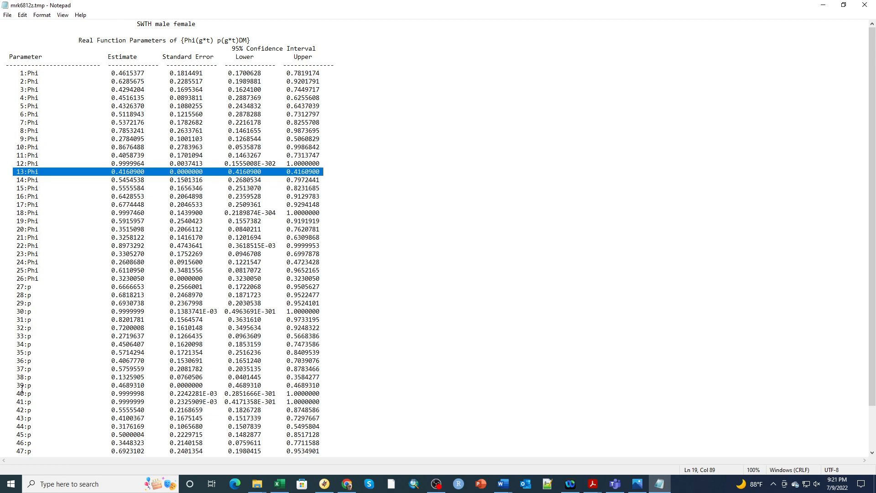
pyautogui.moveTo(17, 384); pyautogui.dragTo(327, 385)
pyautogui.scroll(-2, 327, 385)
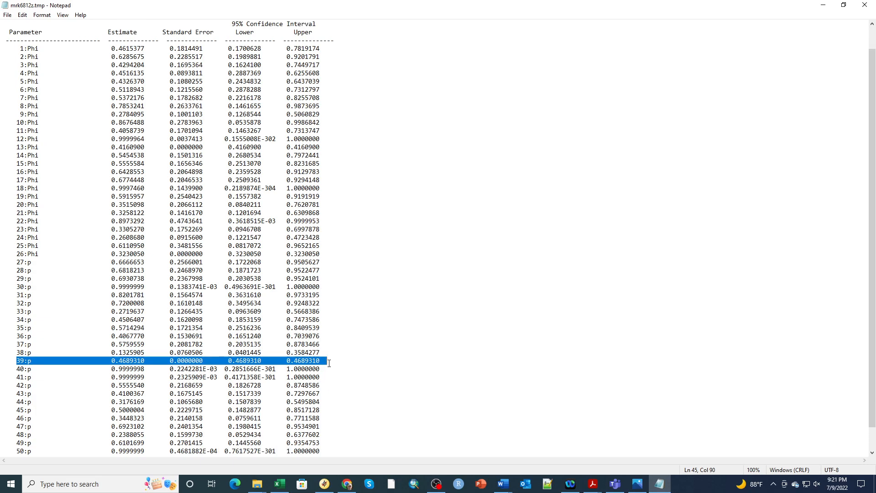
pyautogui.moveTo(17, 443); pyautogui.dragTo(334, 442)
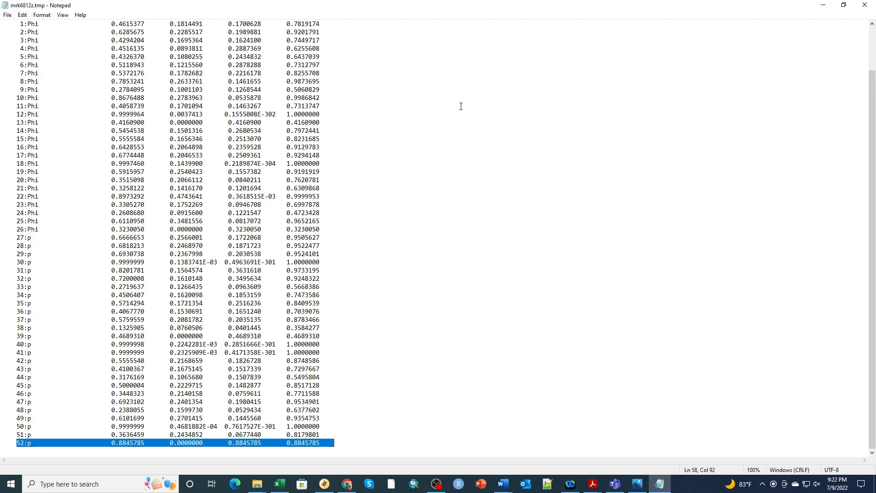
pyautogui.click(865, 5)
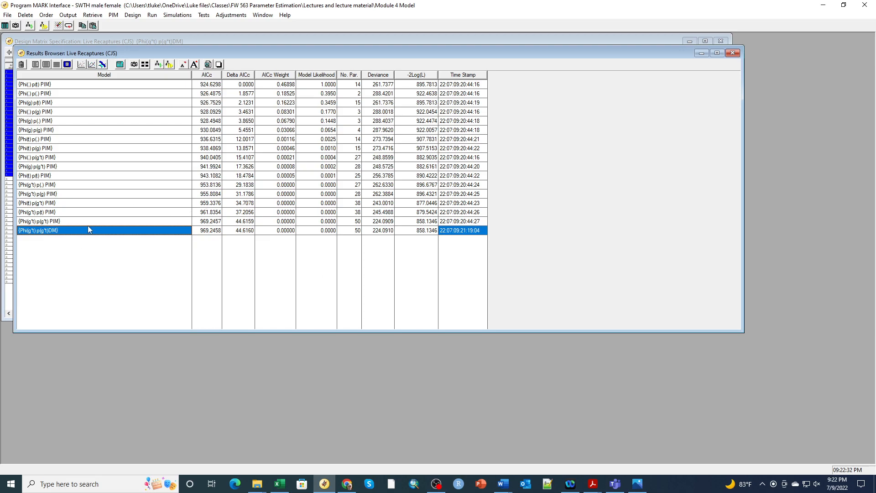
# Retrieve the {Phi(g*t) p(g*t)DM} model and reduce its design matrix font size twice.
pyautogui.click(145, 65)
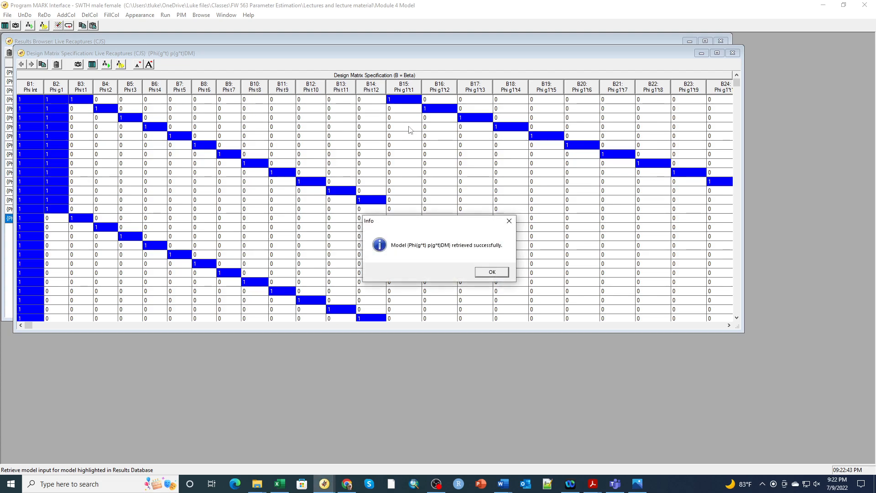
pyautogui.click(492, 271)
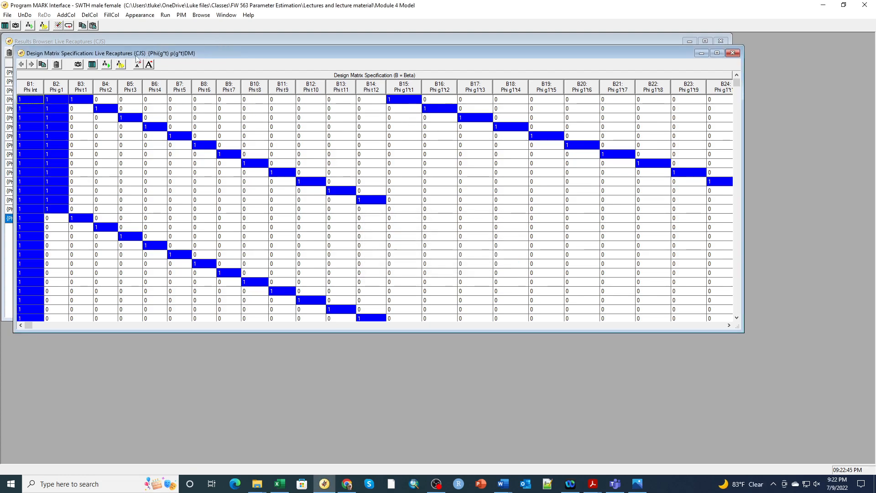
pyautogui.click(139, 15)
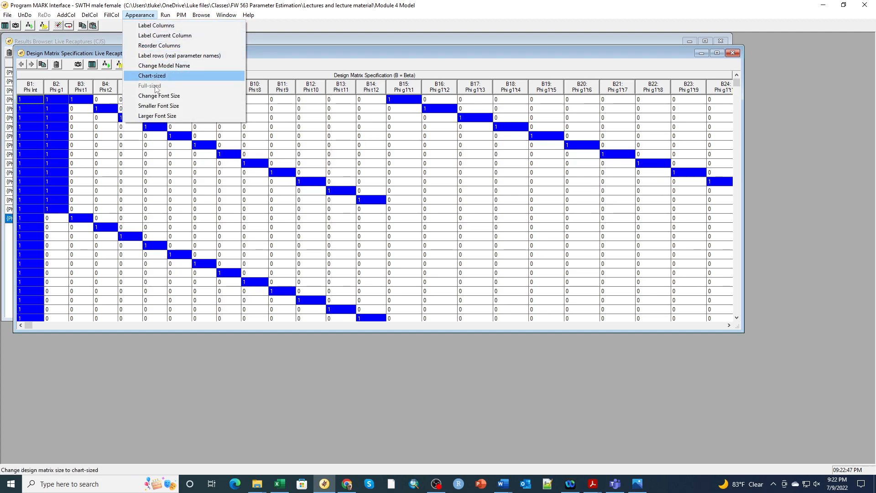
pyautogui.click(159, 106)
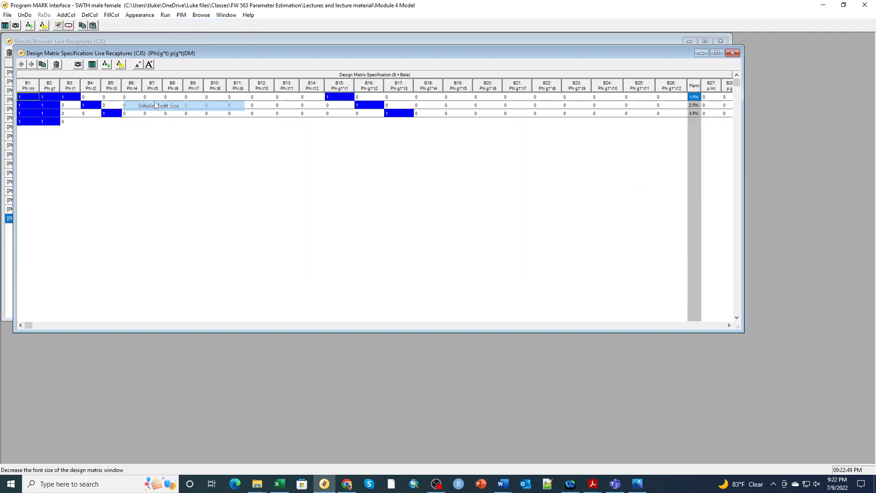
pyautogui.click(140, 15)
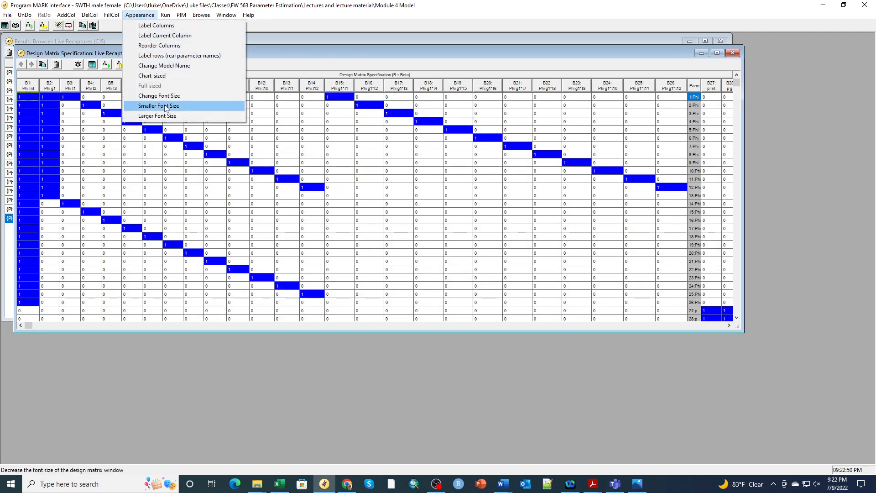
pyautogui.click(158, 106)
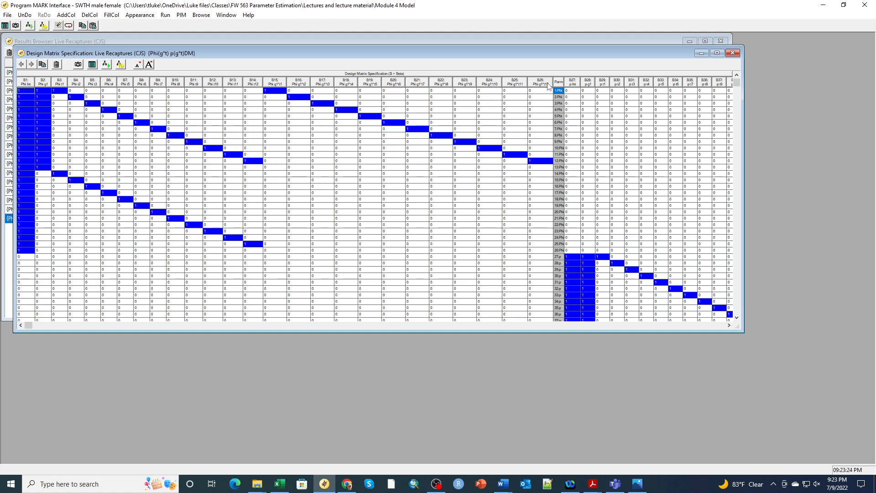
# Delete the Phi group-by-time interaction columns, 15 to 26, from the design matrix.
pyautogui.click(90, 15)
pyautogui.click(95, 40)
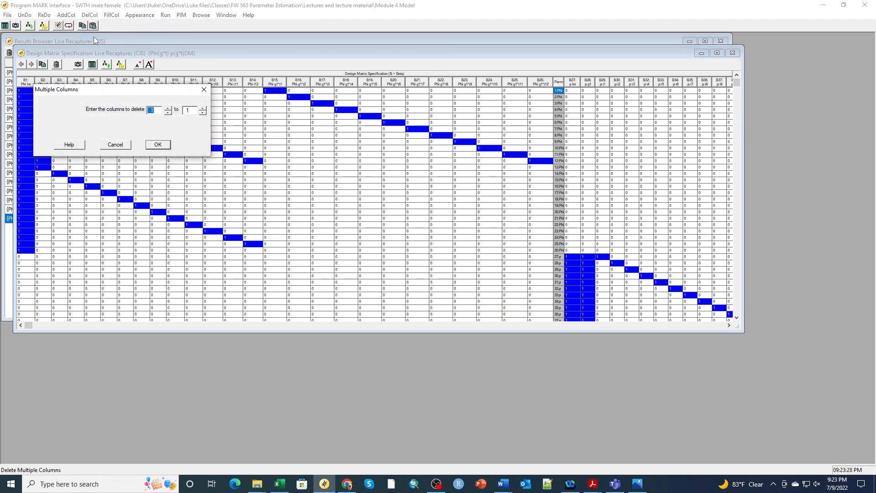
pyautogui.click(152, 111)
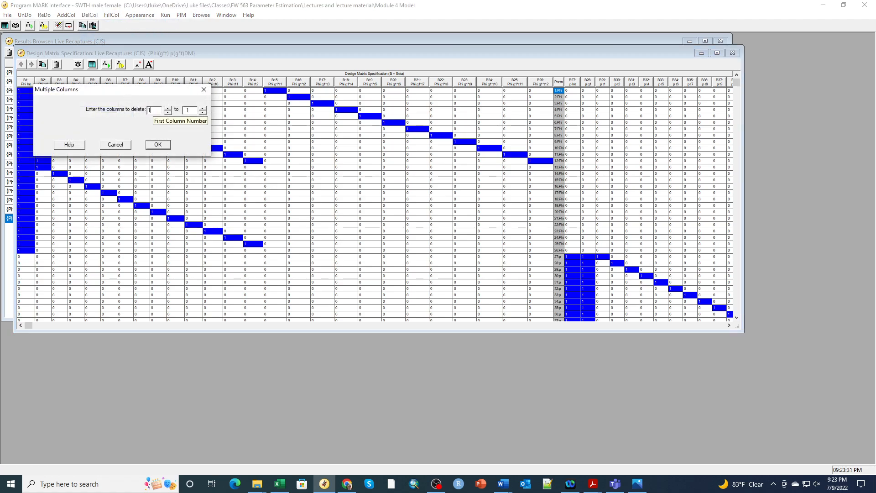
pyautogui.doubleClick(194, 111)
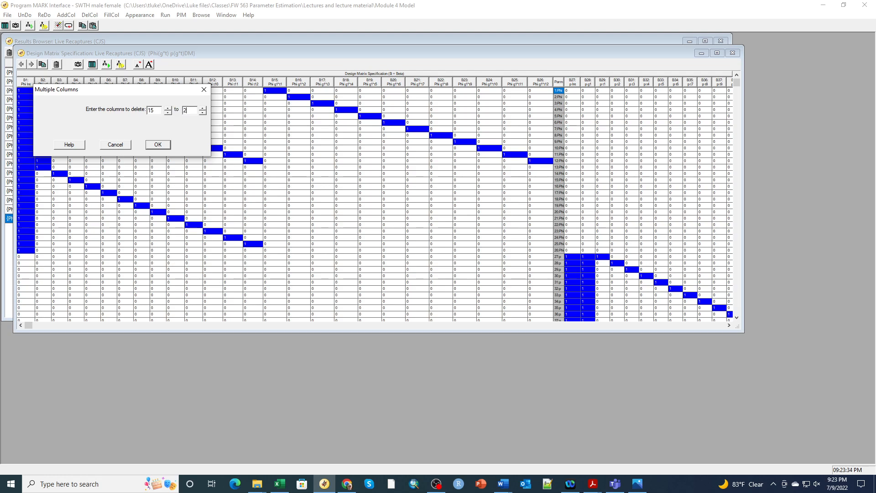
pyautogui.click(158, 145)
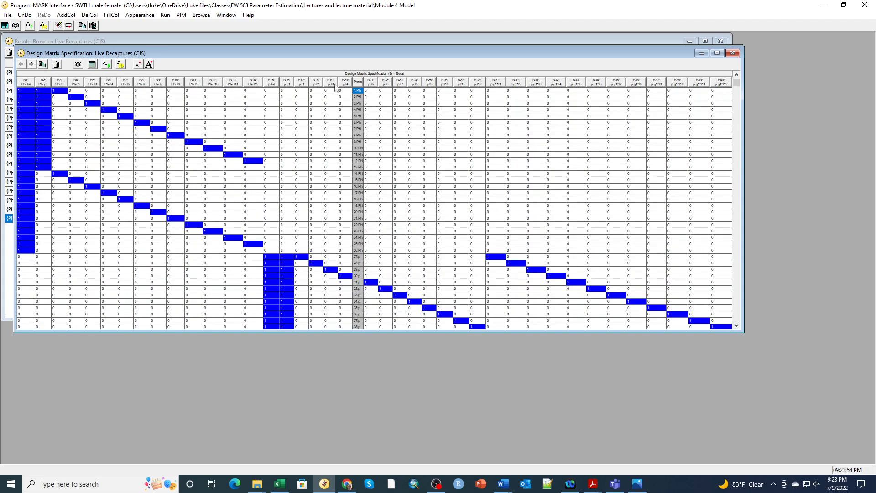
# Place the parameter label column between B14 and B15 and enlarge the design matrix window to fit all rows.
pyautogui.moveTo(360, 85); pyautogui.dragTo(265, 81)
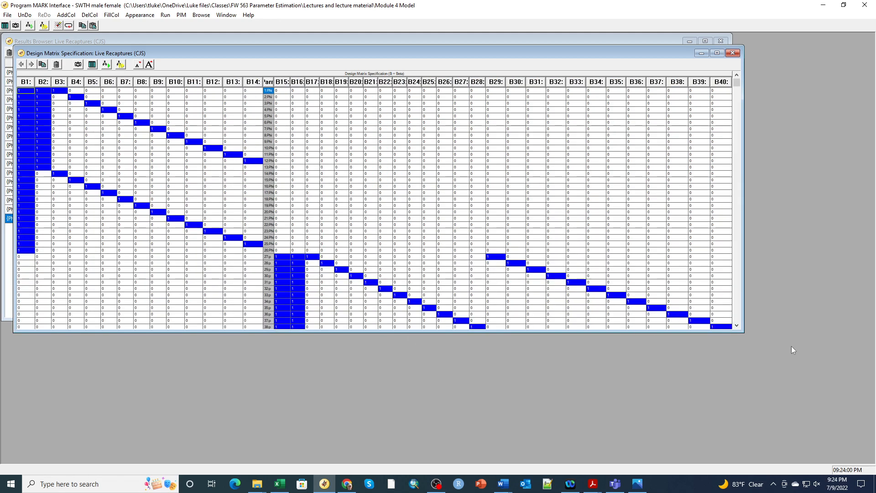
pyautogui.moveTo(746, 334); pyautogui.dragTo(782, 437)
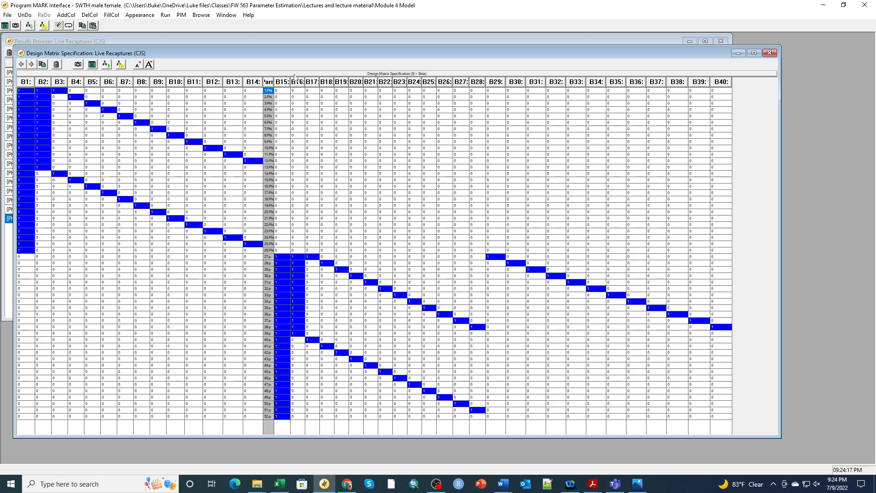
pyautogui.click(225, 40)
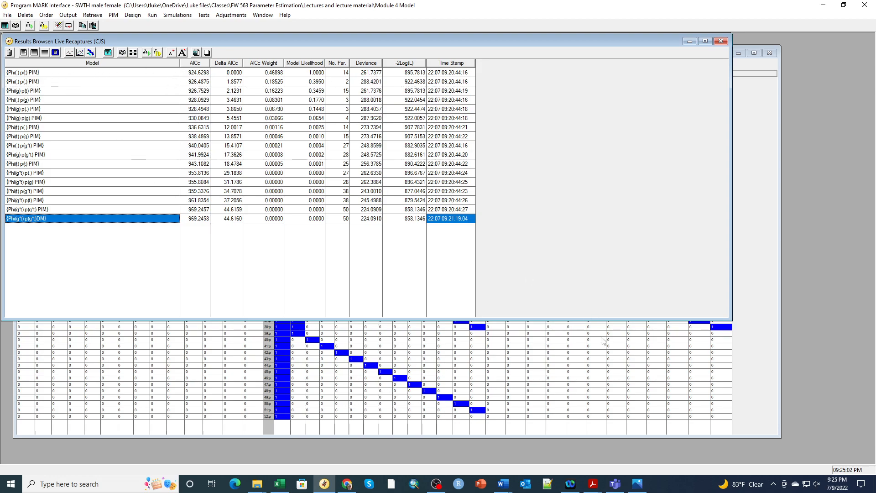
pyautogui.click(549, 374)
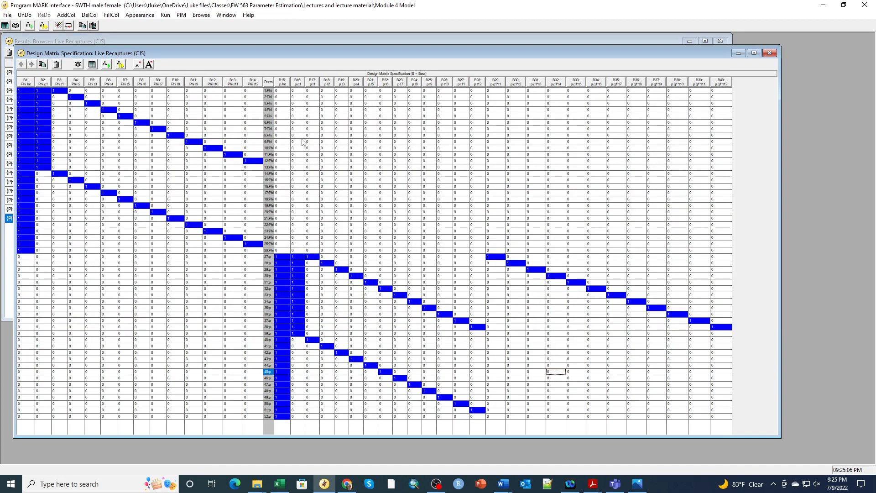
# Delete the p group effect column, B16, from the design matrix.
pyautogui.click(296, 93)
pyautogui.click(90, 15)
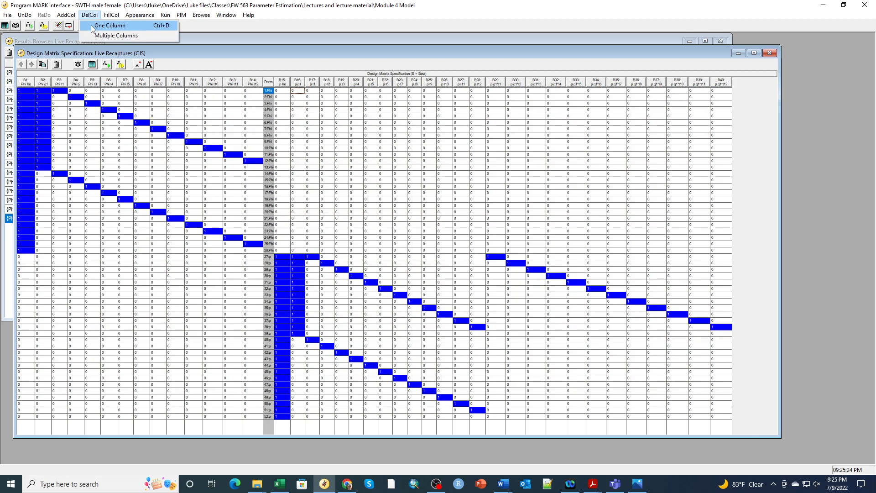
pyautogui.click(296, 95)
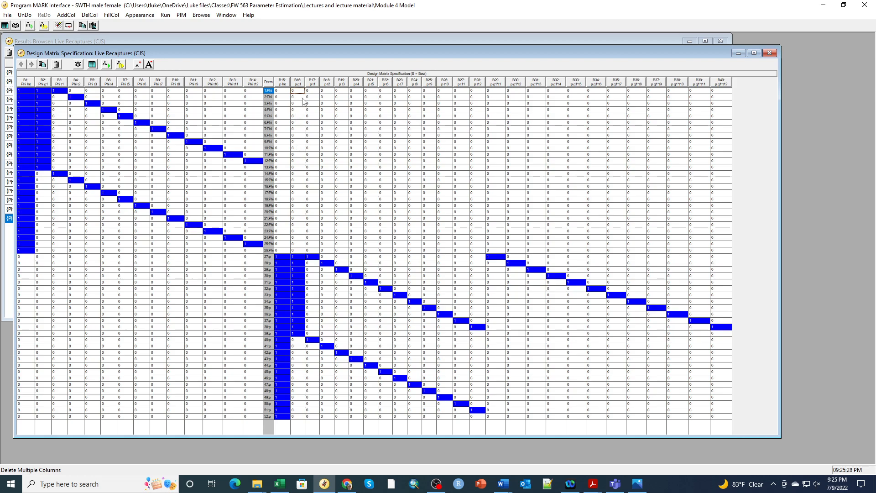
pyautogui.click(89, 15)
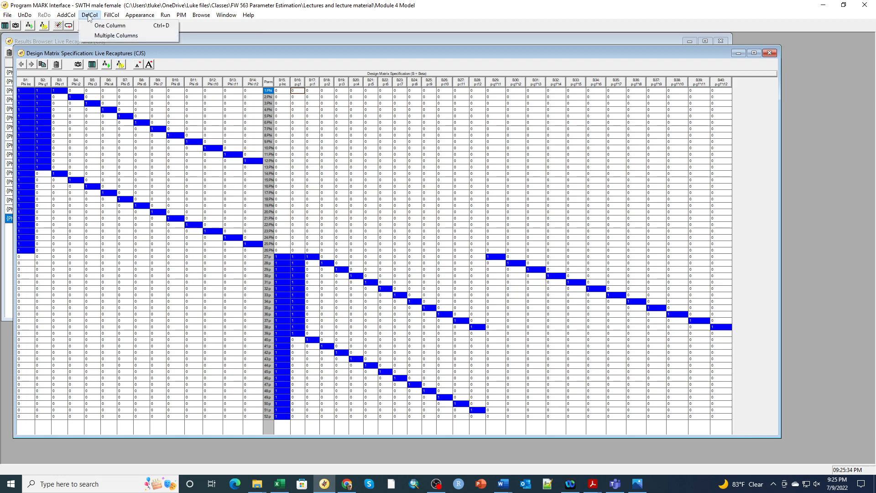
pyautogui.click(89, 23)
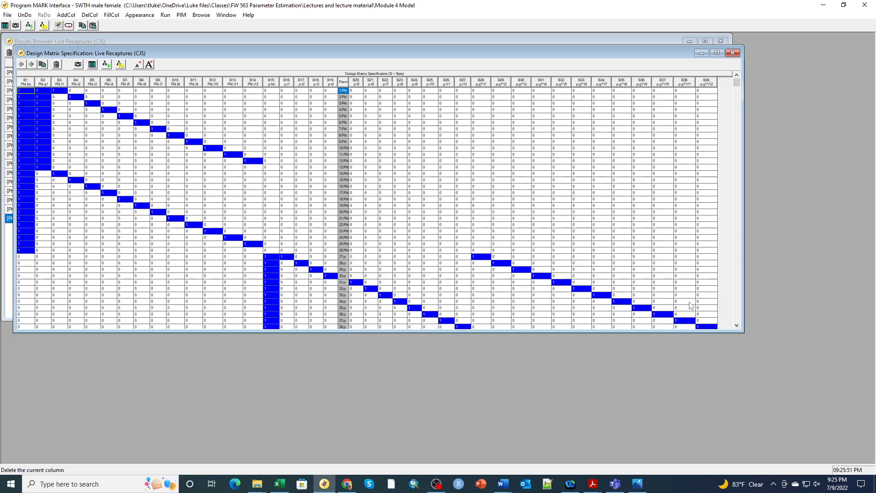
# Enlarge the matrix window, place the parameter label column between B14 and B15, and delete the p group-by-time interaction columns, 28 to 39.
pyautogui.moveTo(745, 333); pyautogui.dragTo(790, 453)
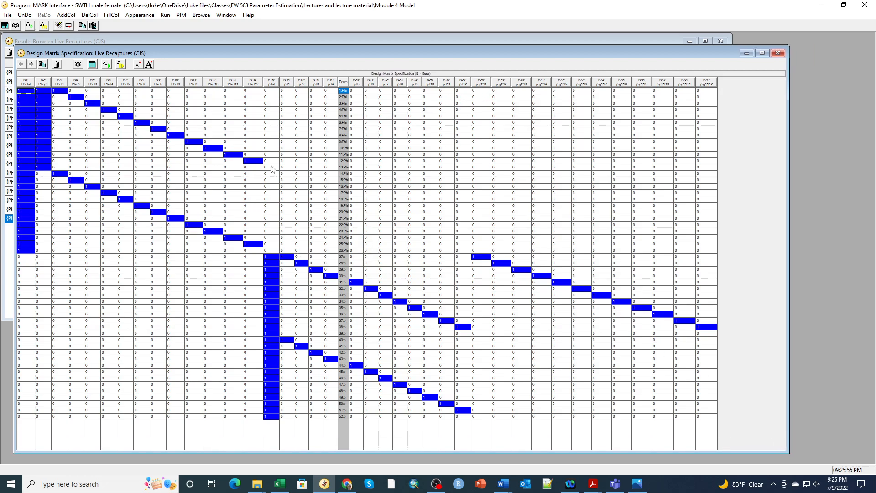
pyautogui.moveTo(340, 82); pyautogui.dragTo(271, 85)
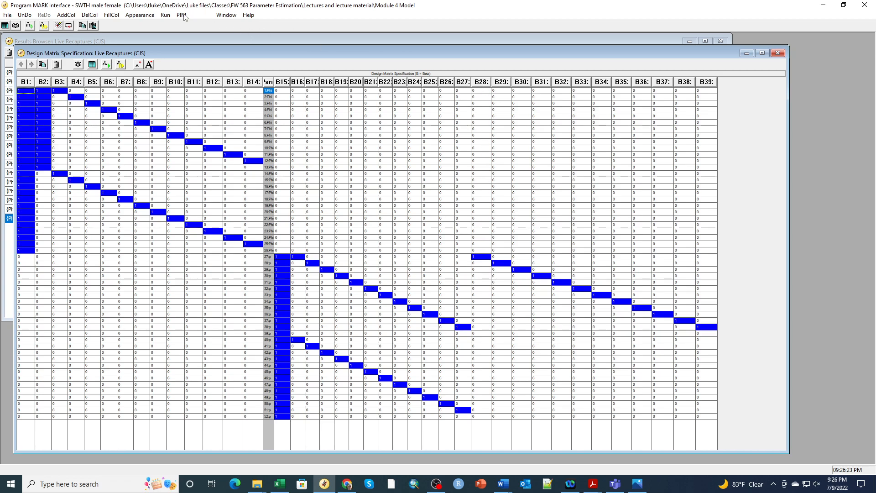
pyautogui.click(89, 15)
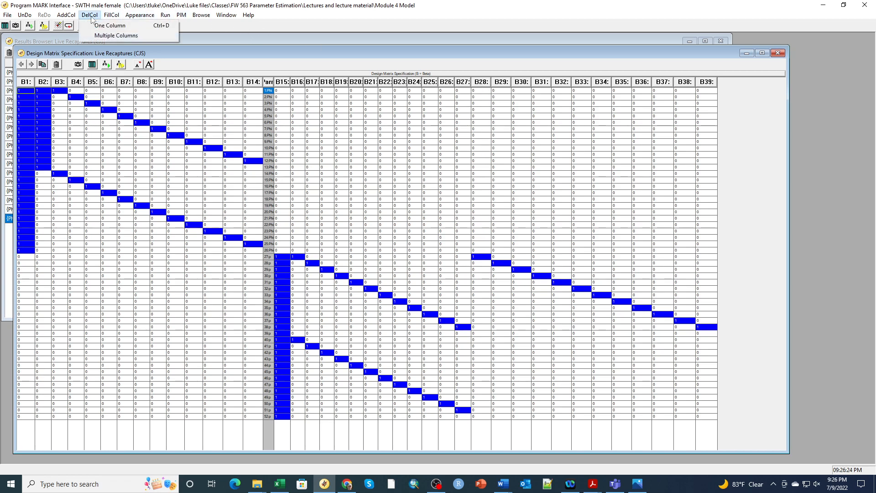
pyautogui.click(110, 36)
pyautogui.write('28')
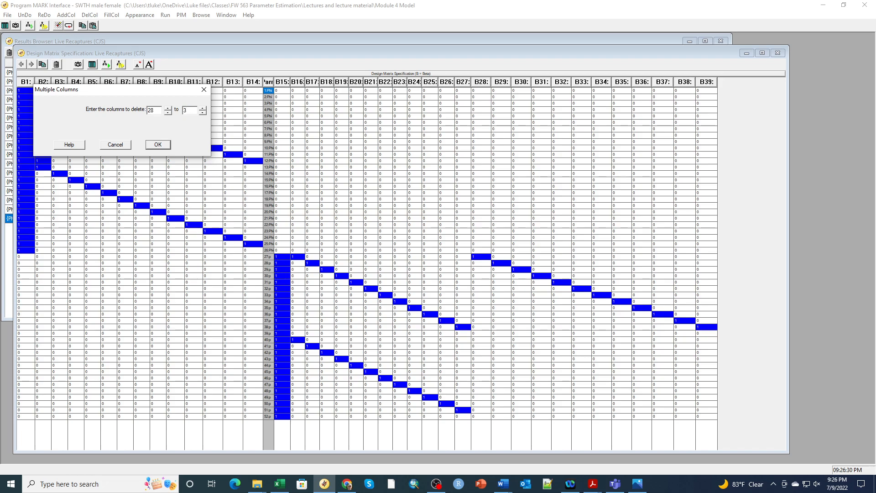
pyautogui.click(159, 145)
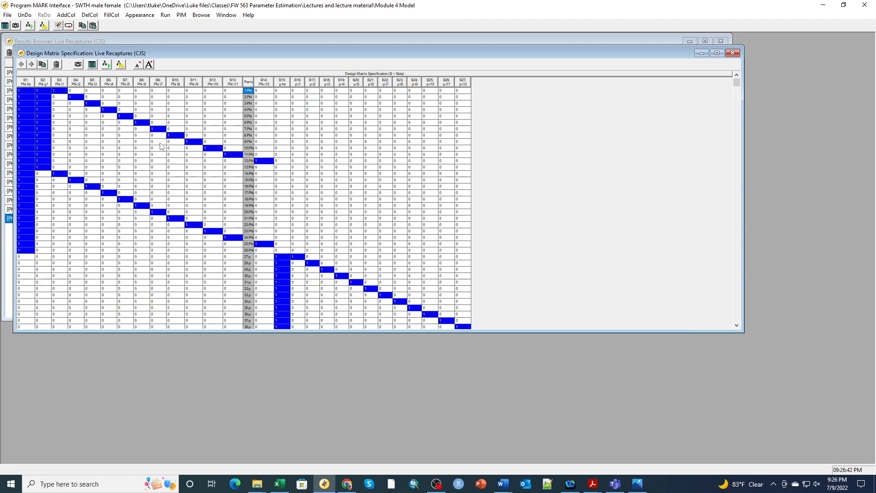
# Move the parameter label column between B14 and B15 and review the remaining Phi and p columns.
pyautogui.moveTo(248, 82); pyautogui.dragTo(273, 83)
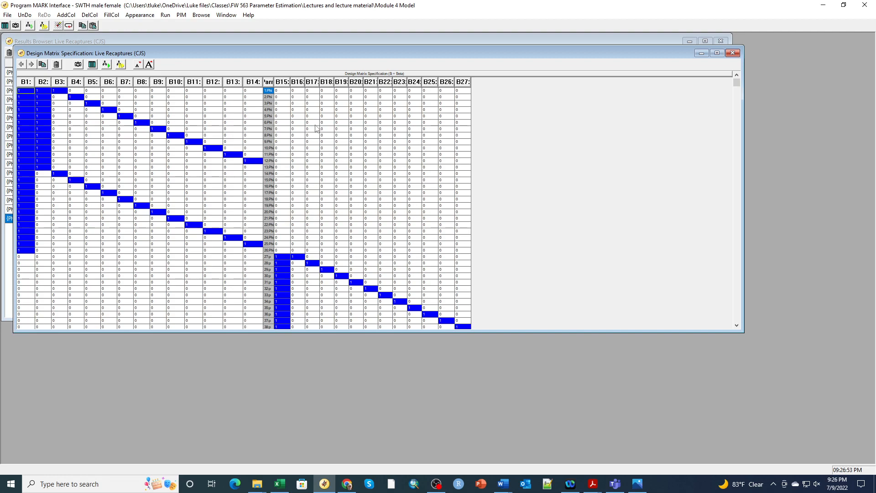
pyautogui.click(39, 92)
pyautogui.click(92, 91)
pyautogui.click(109, 91)
pyautogui.click(128, 92)
pyautogui.scroll(-5, 436, 201)
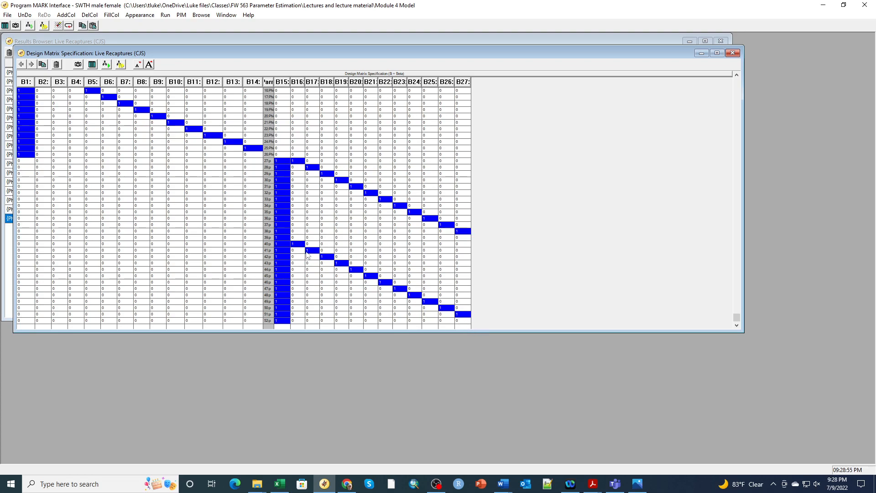
# Run the reduced model under the name {Phi(g+t) p(t)DM} and append its output to the results database.
pyautogui.click(165, 15)
pyautogui.click(170, 26)
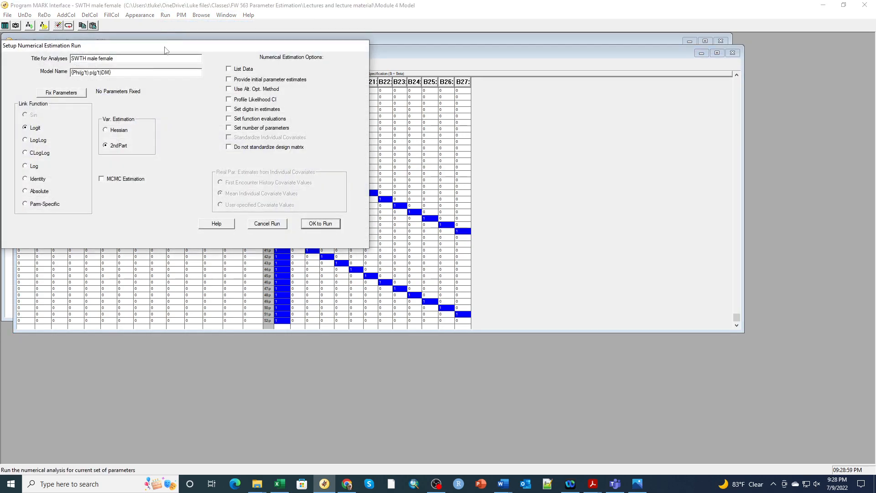
pyautogui.click(84, 73)
pyautogui.click(84, 72)
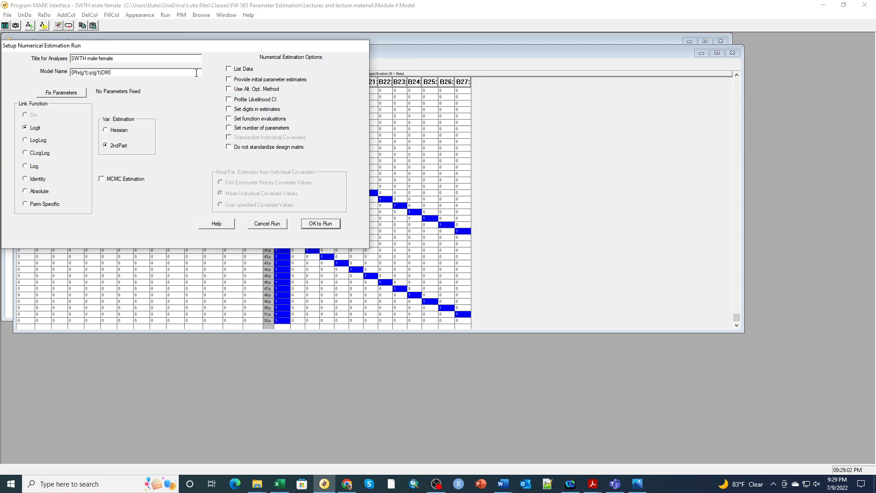
pyautogui.press('Delete')
pyautogui.press('Delete')
pyautogui.write('+t')
pyautogui.press('BackSpace')
pyautogui.press('BackSpace')
pyautogui.press('Delete')
pyautogui.click(316, 225)
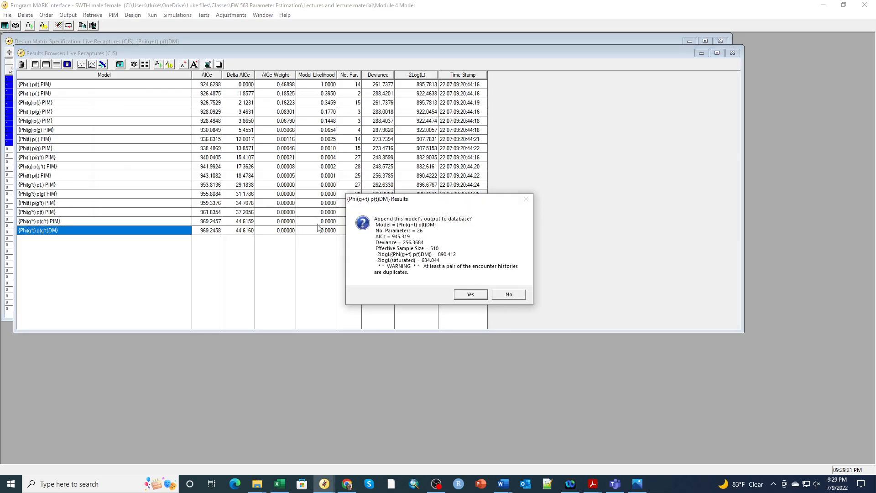
pyautogui.click(471, 295)
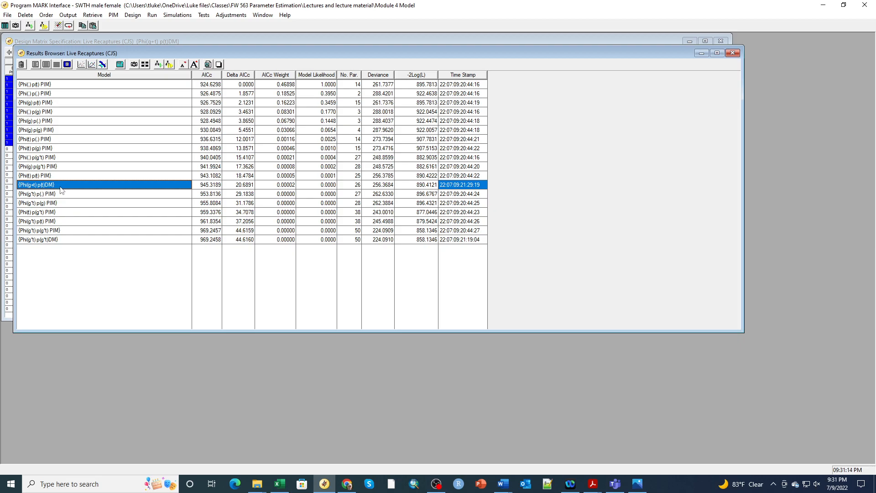
# Retrieve the full model {Phi(g*t) p(g*t)DM} with its design matrix from the results browser.
pyautogui.click(55, 240)
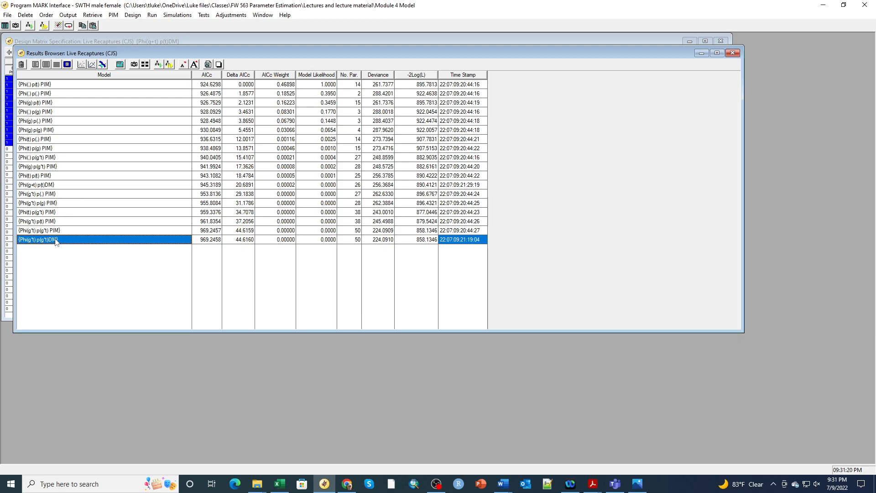
pyautogui.click(145, 64)
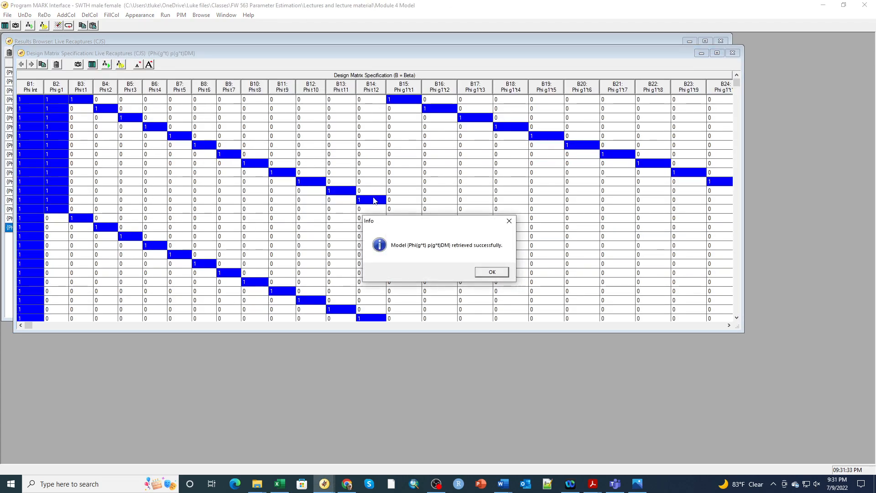
pyautogui.click(491, 273)
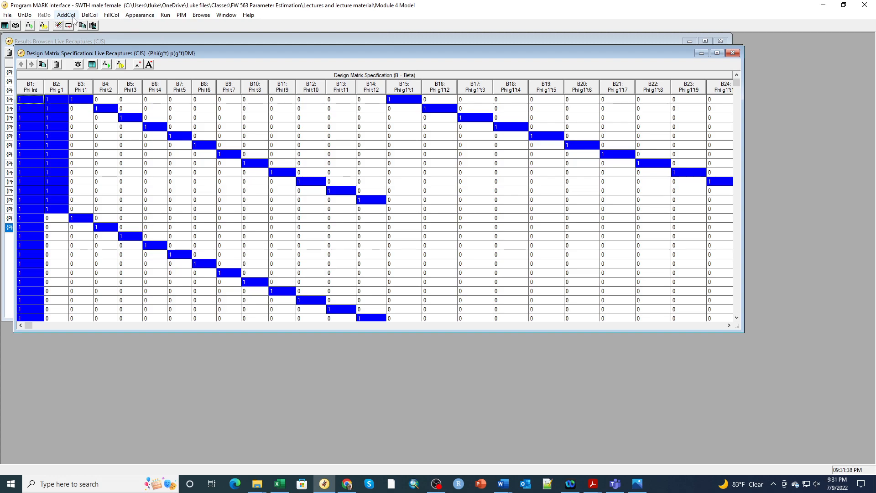
# Reduce the design matrix font by two sizes and enlarge its window to fit all rows.
pyautogui.click(140, 15)
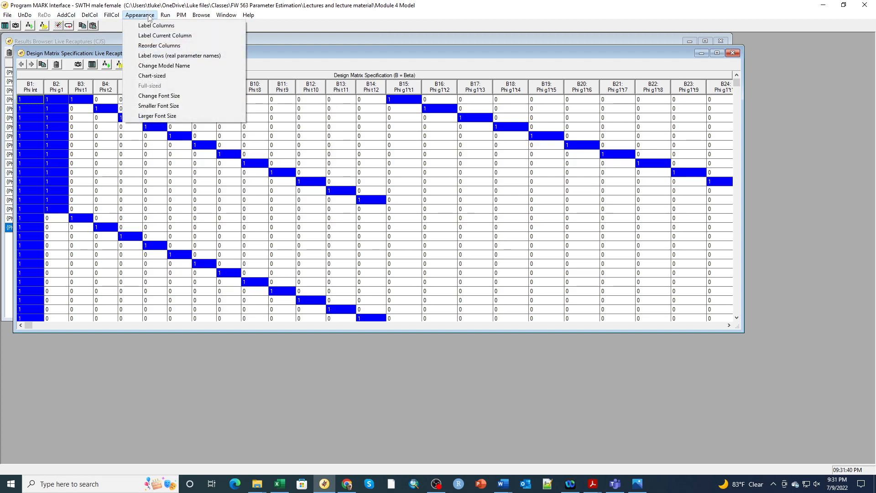
pyautogui.click(169, 110)
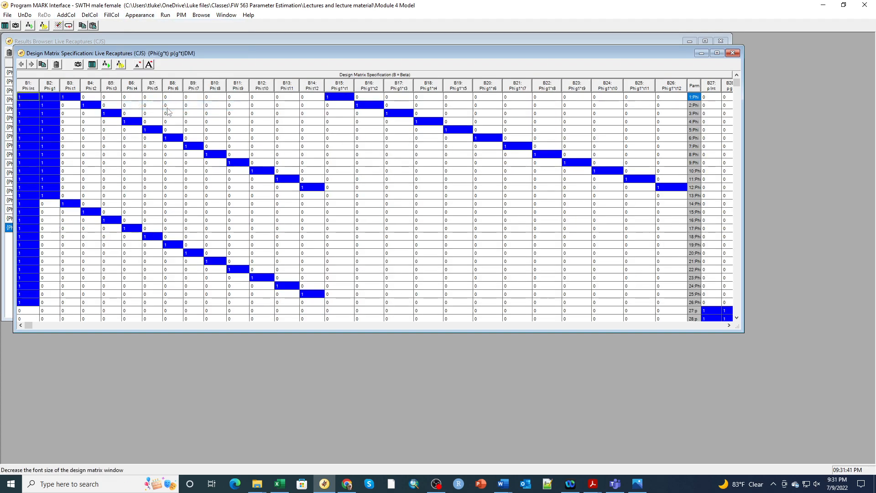
pyautogui.click(140, 15)
pyautogui.click(152, 106)
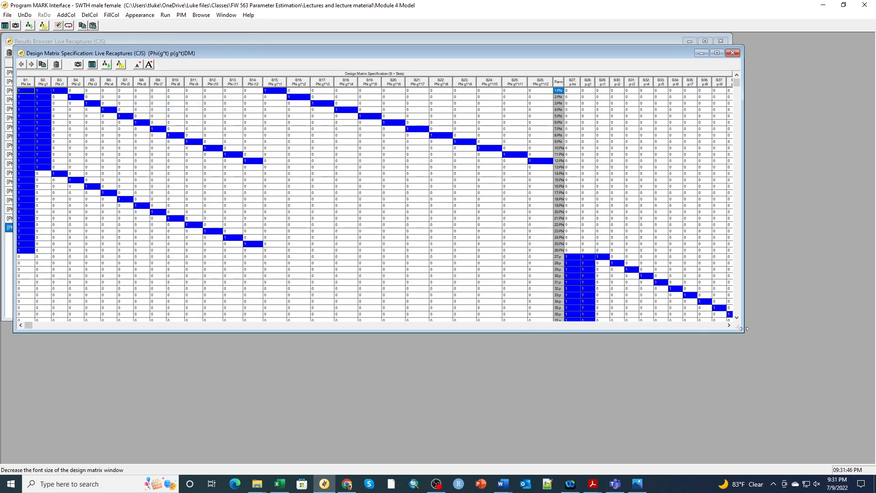
pyautogui.moveTo(743, 332); pyautogui.dragTo(852, 438)
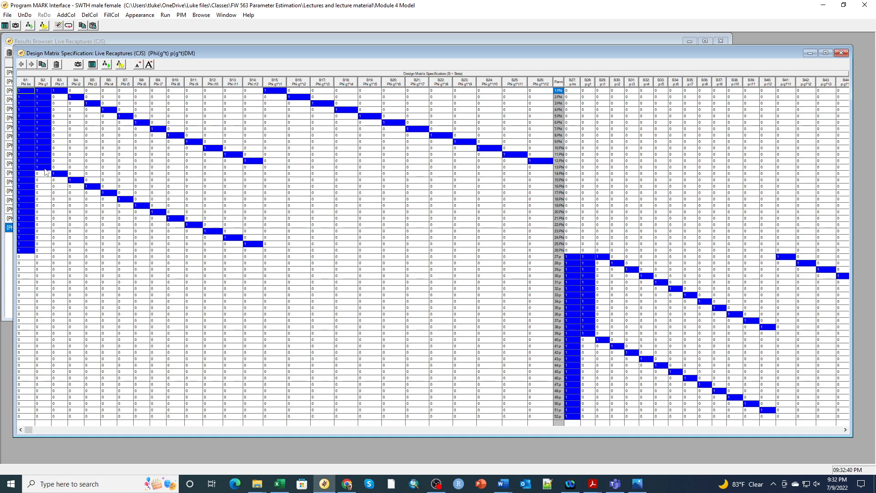
# Switch to the ENSO values workbook in Excel, place it over the design matrix and widen its window.
pyautogui.click(61, 91)
pyautogui.moveTo(875, 23); pyautogui.dragTo(493, 49)
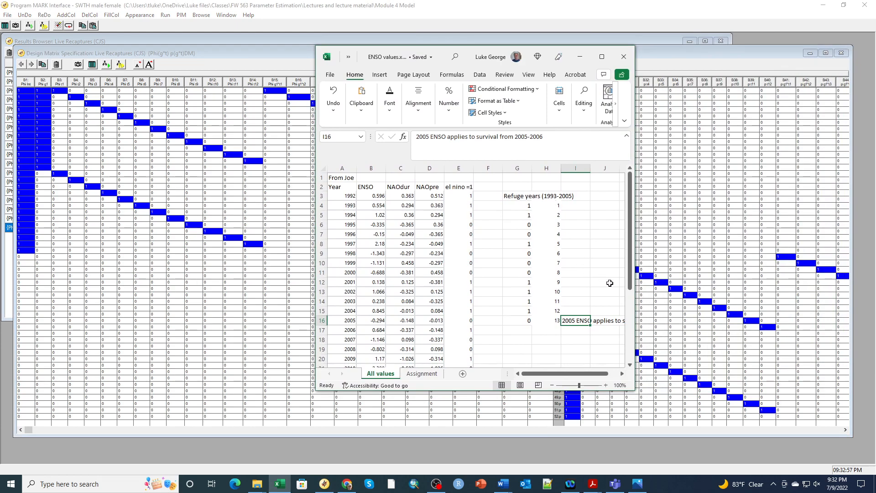
pyautogui.moveTo(635, 307); pyautogui.dragTo(779, 311)
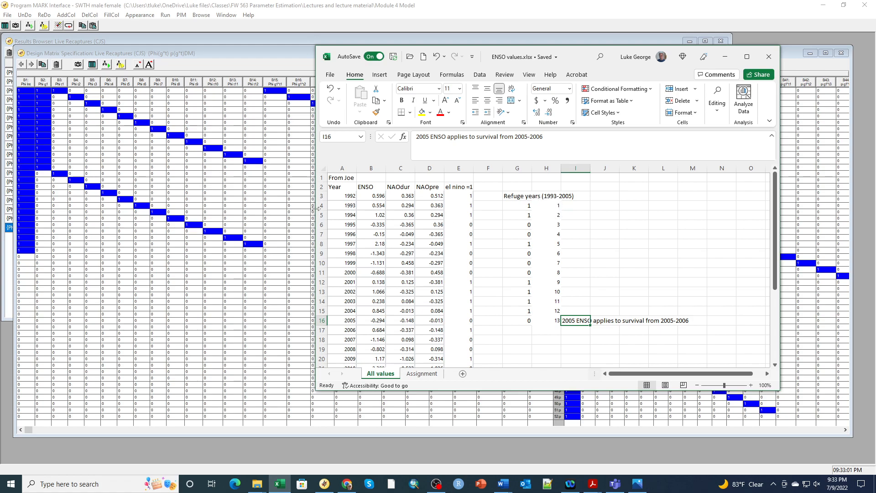
# Examine how the yearly ENSO values correspond to the 0/1 codes under Refuge years (1993-2005) and which survival intervals they cover.
pyautogui.click(354, 205)
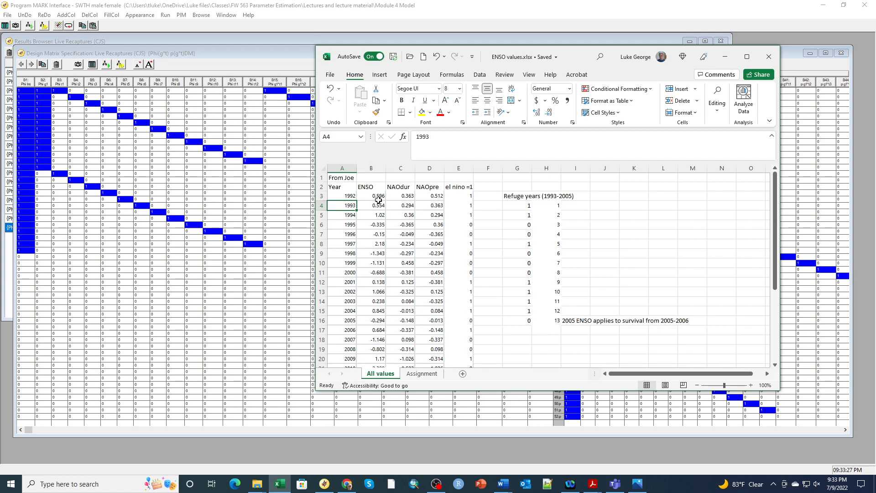
pyautogui.click(518, 205)
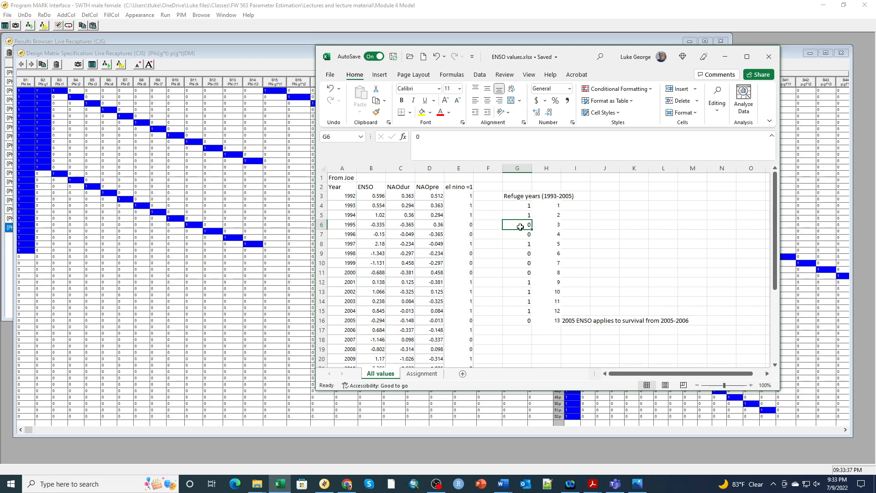
pyautogui.click(371, 196)
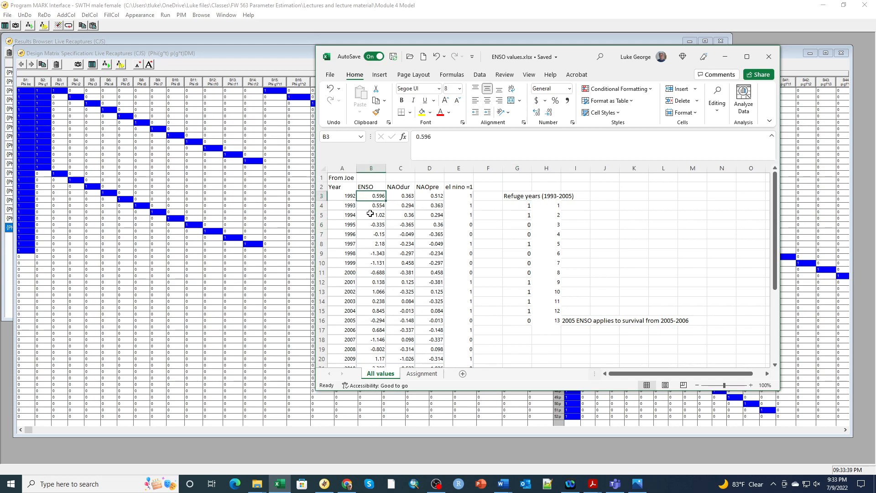
pyautogui.click(378, 208)
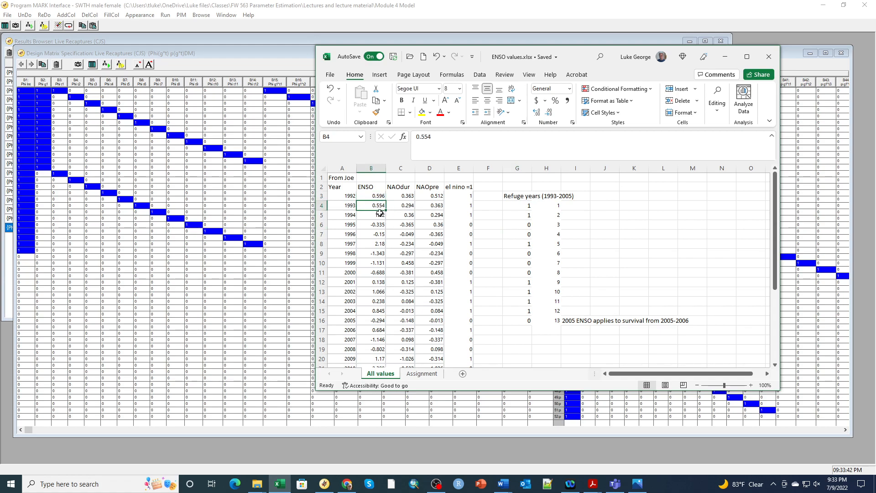
pyautogui.click(524, 208)
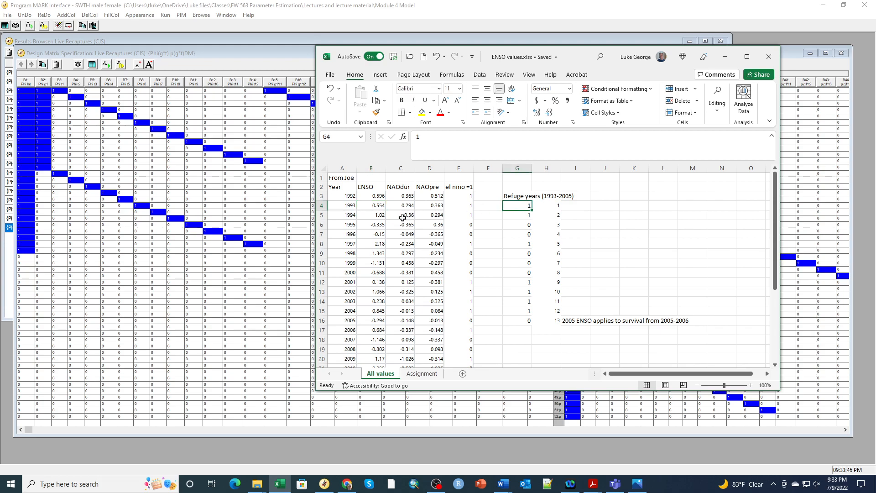
pyautogui.click(377, 226)
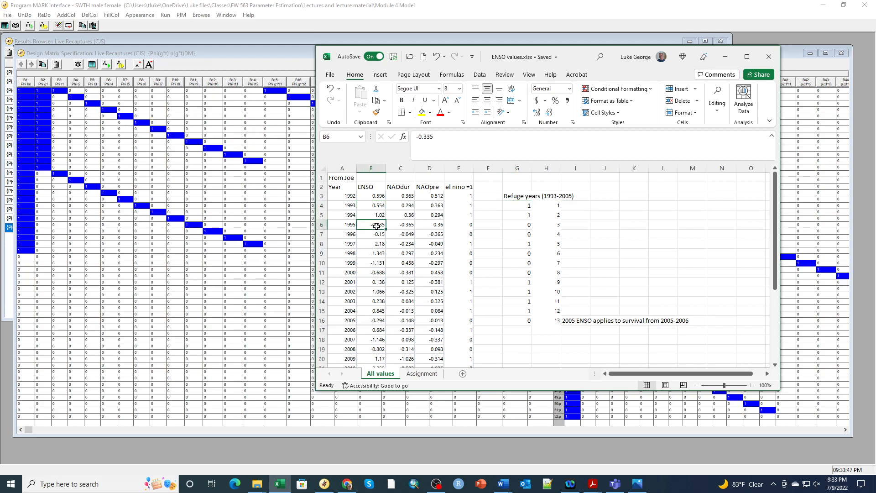
pyautogui.click(519, 226)
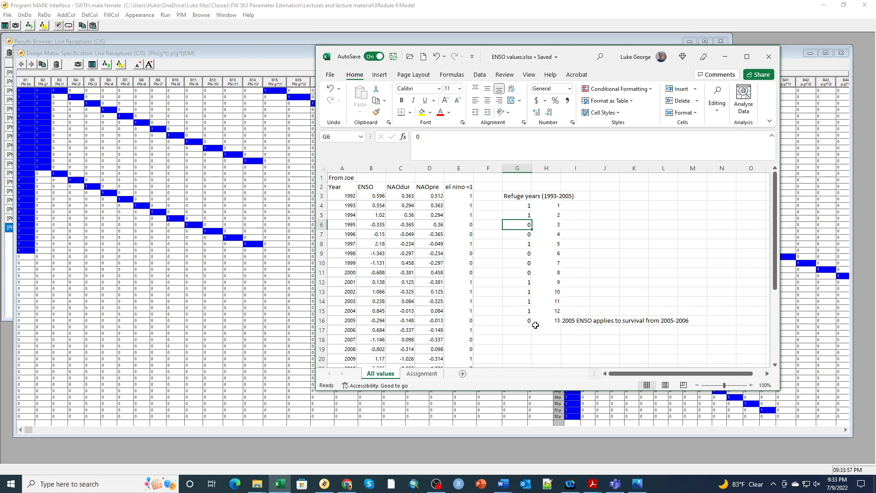
pyautogui.click(344, 329)
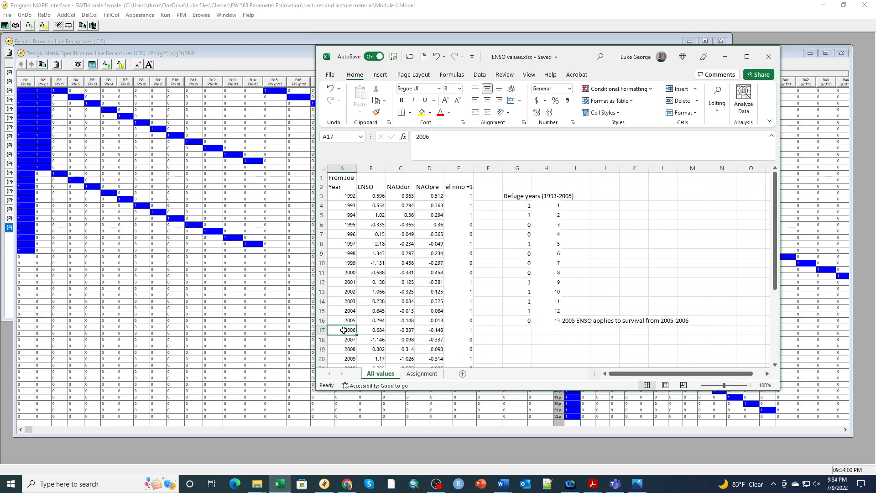
pyautogui.click(576, 323)
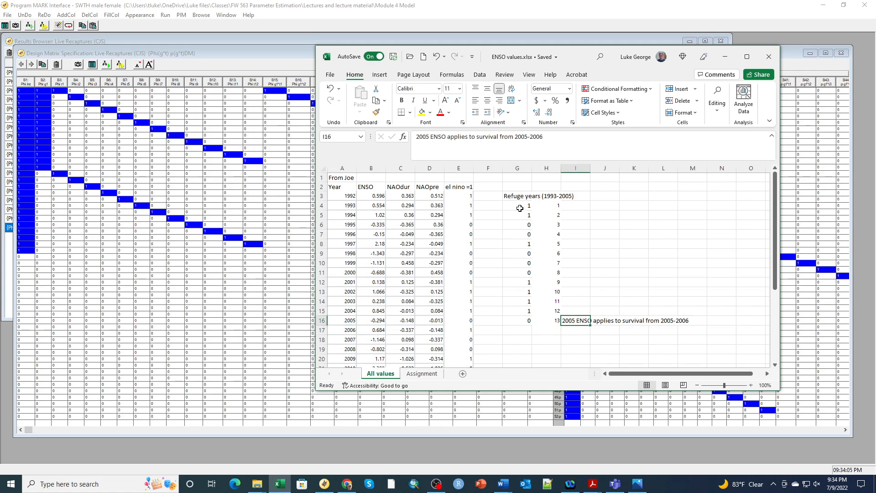
pyautogui.click(519, 323)
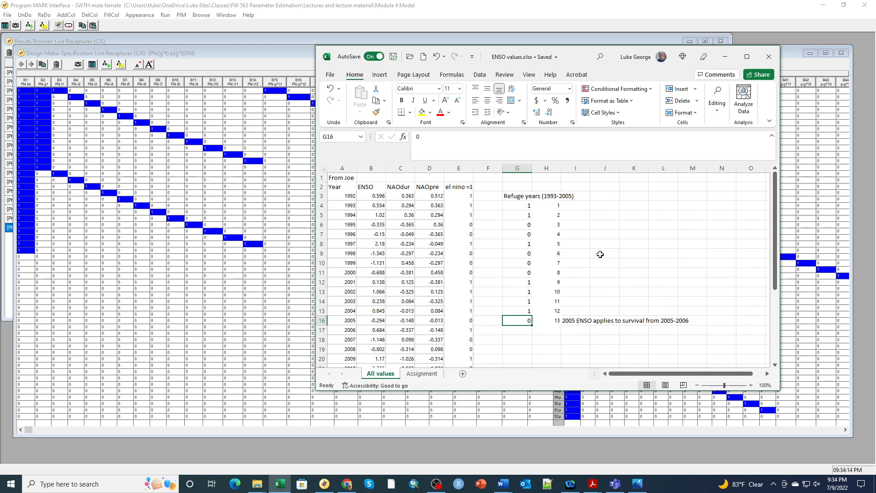
# Copy the refuge-year codes in G4:G16 and paste them into design matrix column B3 starting at row 1 in Program MARK.
pyautogui.moveTo(521, 206); pyautogui.dragTo(516, 320)
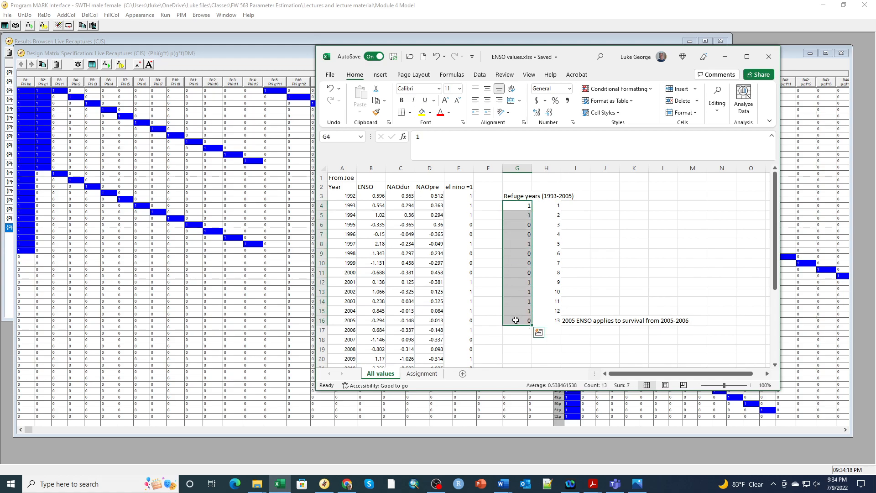
pyautogui.hotkey('ctrl', 'c')
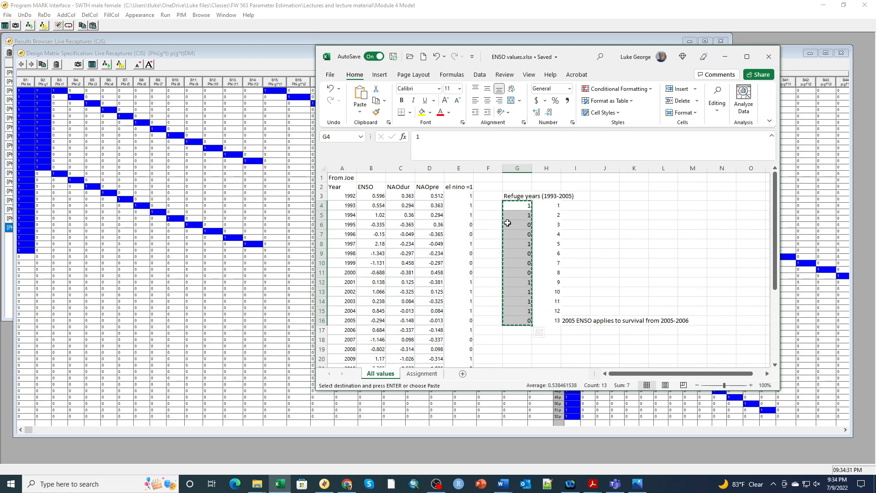
pyautogui.click(60, 92)
pyautogui.rightClick(61, 93)
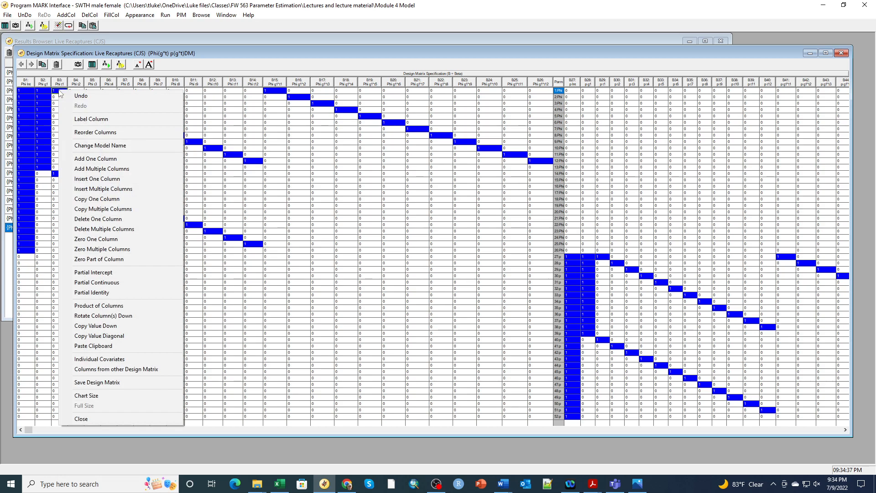
pyautogui.click(99, 347)
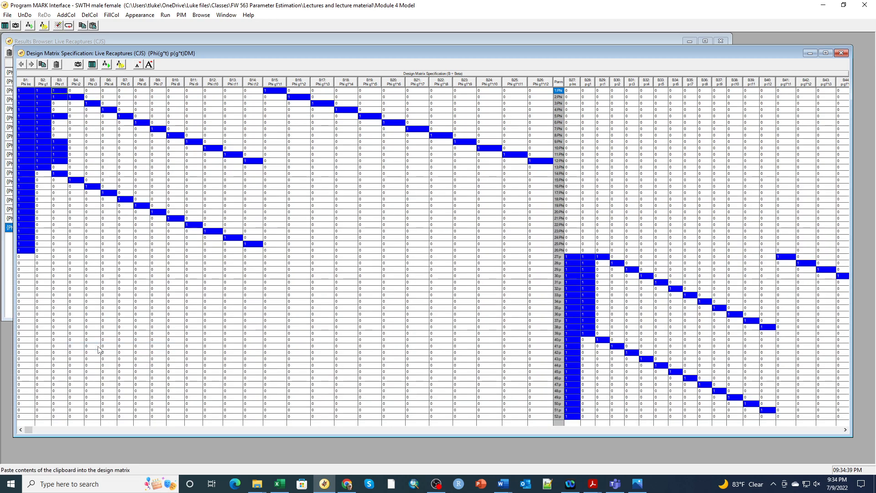
# Paste the same refuge-year codes into column B3 starting at row 14 for the second group's Phi rows.
pyautogui.click(59, 175)
pyautogui.rightClick(59, 174)
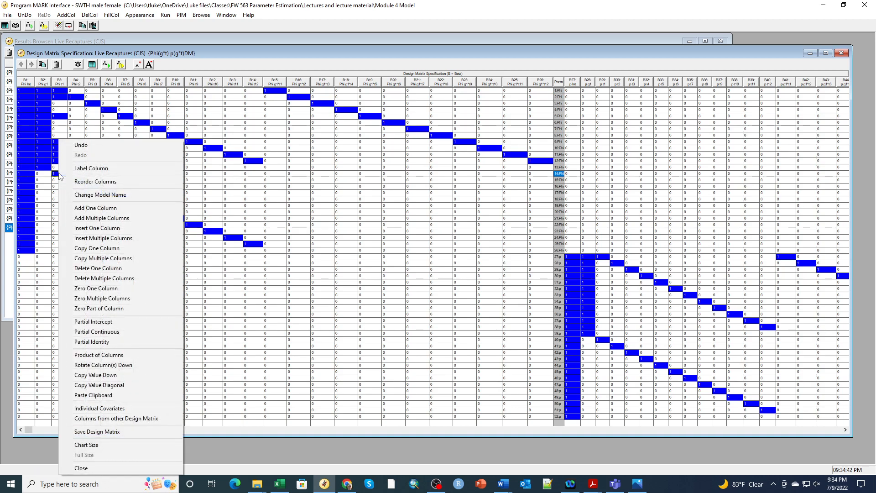
pyautogui.click(106, 397)
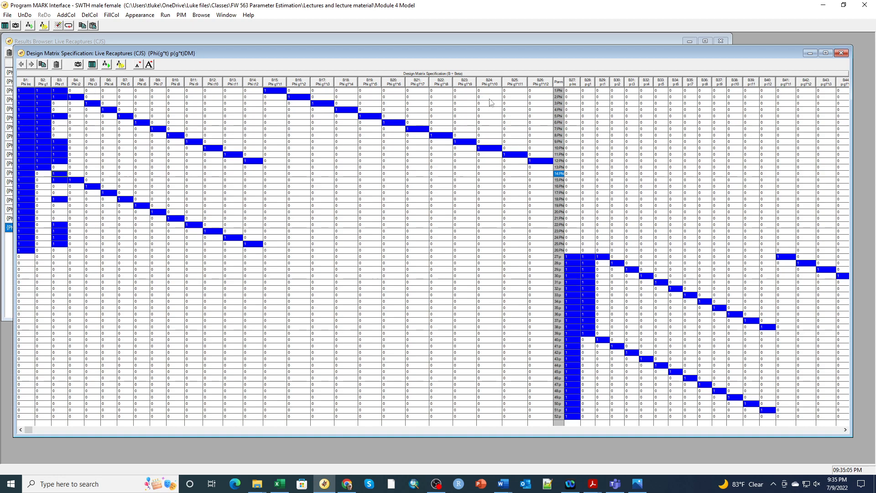
# Delete the leftover Phi time and group-by-time interaction columns, 4 to 26, from the design matrix.
pyautogui.click(89, 15)
pyautogui.click(100, 35)
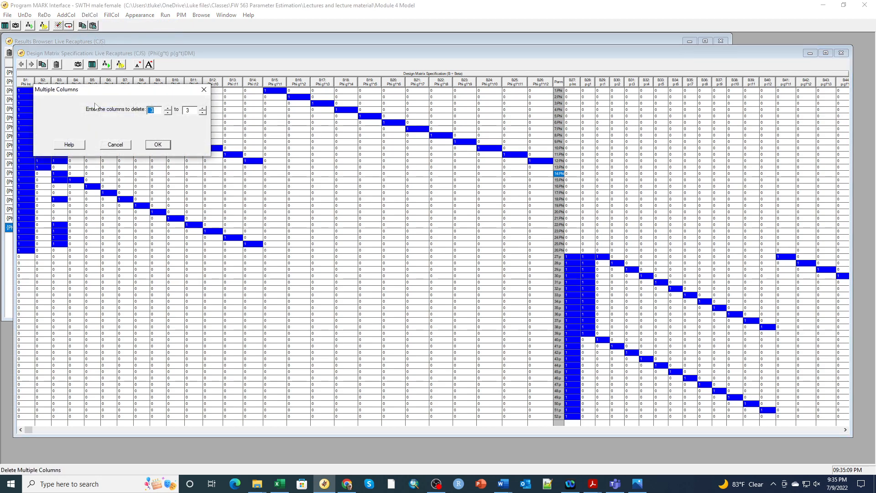
pyautogui.write('4')
pyautogui.click(158, 145)
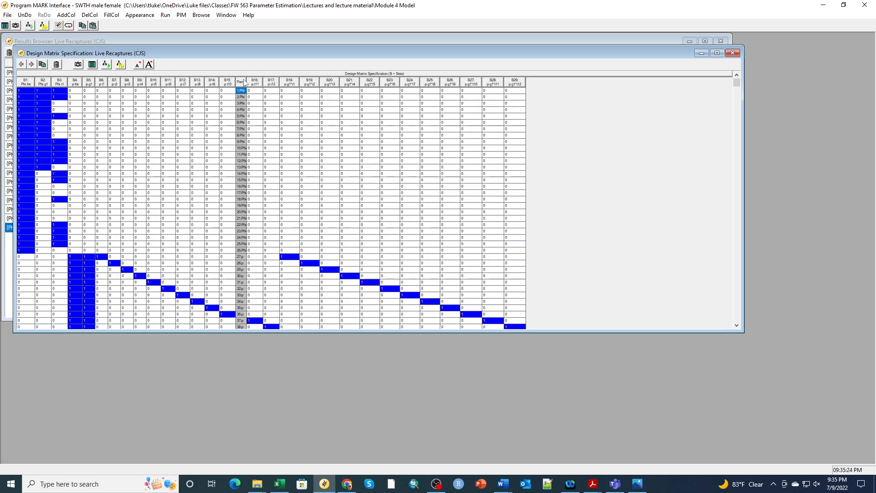
# Move the parameter label column between B3 and B4 and check the Phi and p rows.
pyautogui.moveTo(243, 83); pyautogui.dragTo(71, 82)
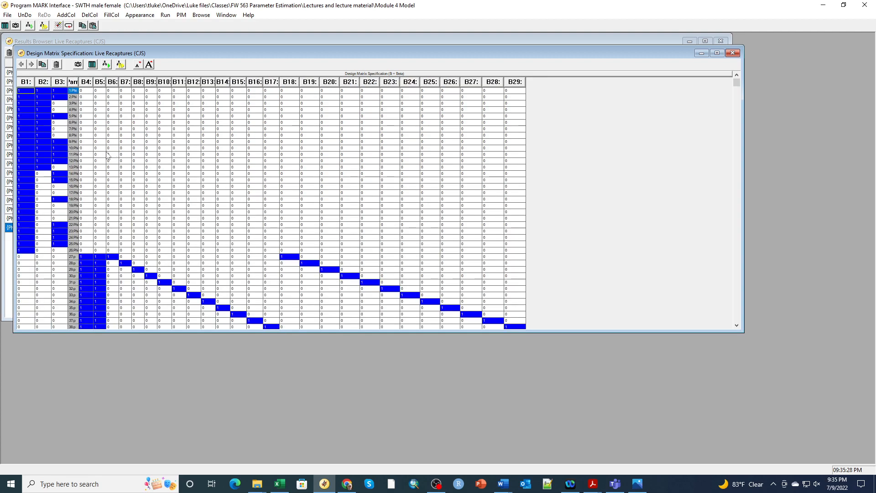
pyautogui.scroll(-3, 105, 158)
pyautogui.scroll(3, 106, 158)
pyautogui.scroll(-3, 105, 158)
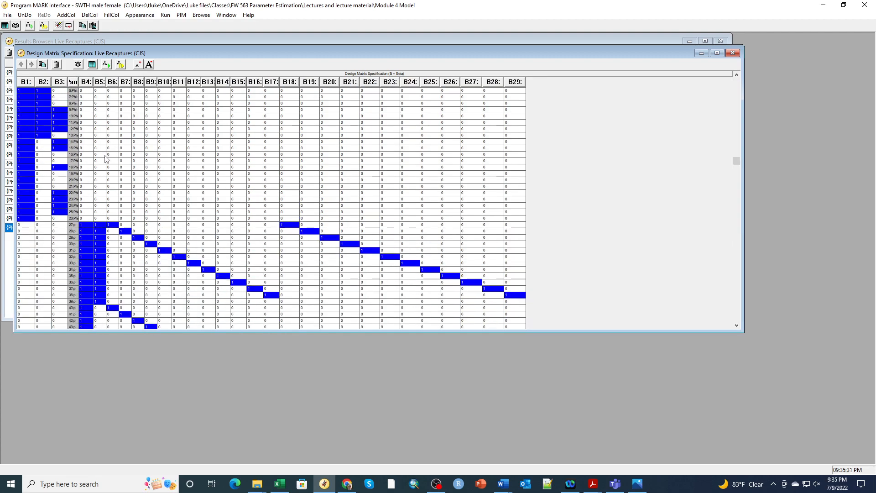
# Delete the p group column B5 from the design matrix and move the parameter label column back between B3 and B4.
pyautogui.scroll(-2, 106, 158)
pyautogui.scroll(5, 108, 155)
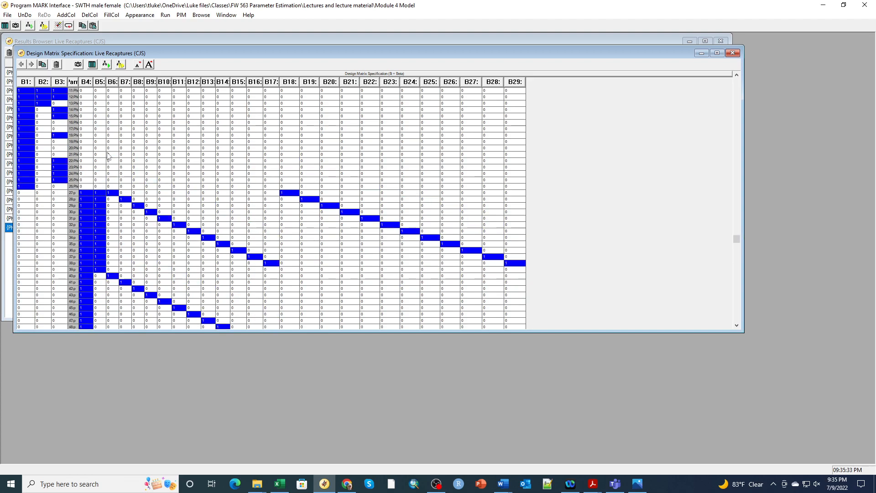
pyautogui.click(101, 97)
pyautogui.click(89, 15)
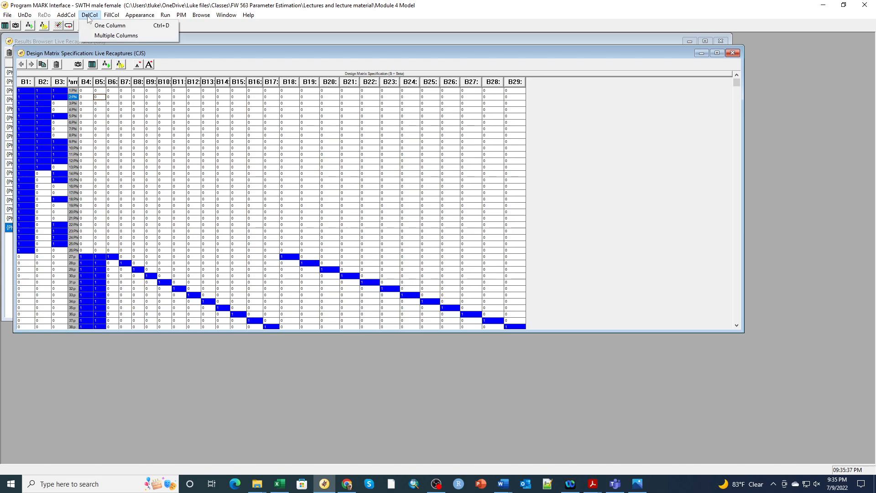
pyautogui.click(103, 23)
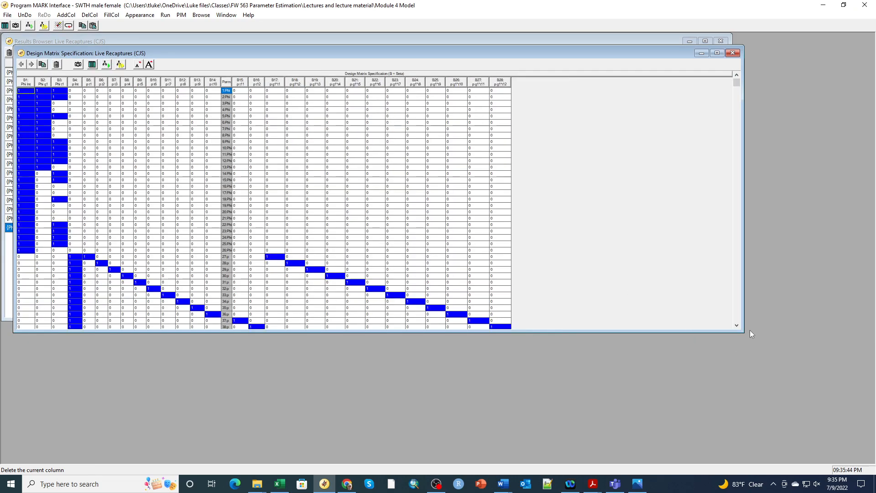
pyautogui.moveTo(746, 335); pyautogui.dragTo(736, 459)
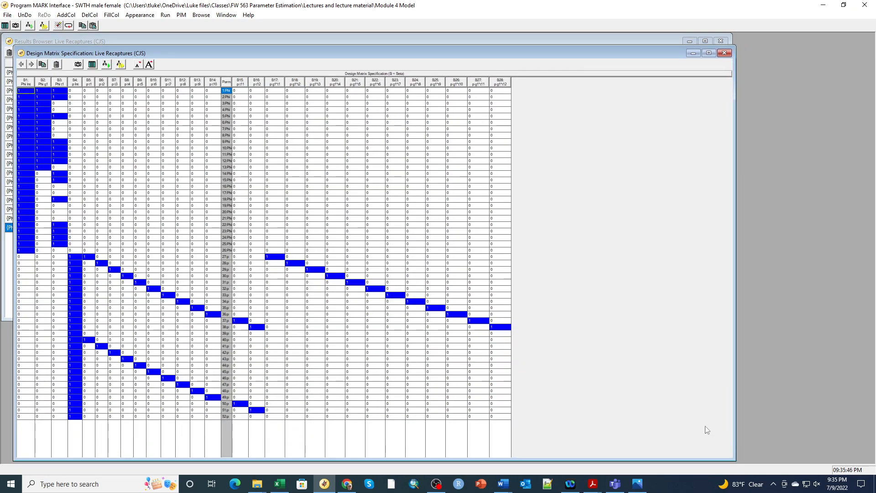
pyautogui.moveTo(228, 83); pyautogui.dragTo(73, 84)
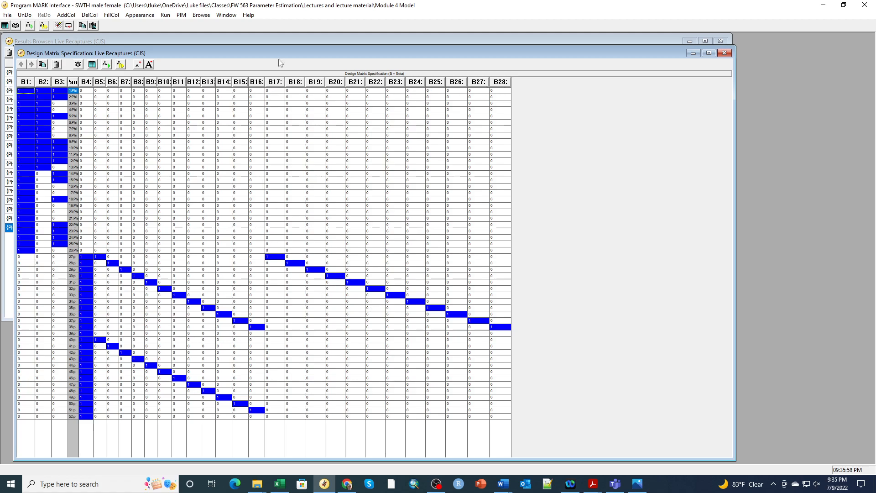
# Delete the p group-by-time interaction columns, 17 to 28, and move the parameter labels back between B3 and B4.
pyautogui.click(89, 14)
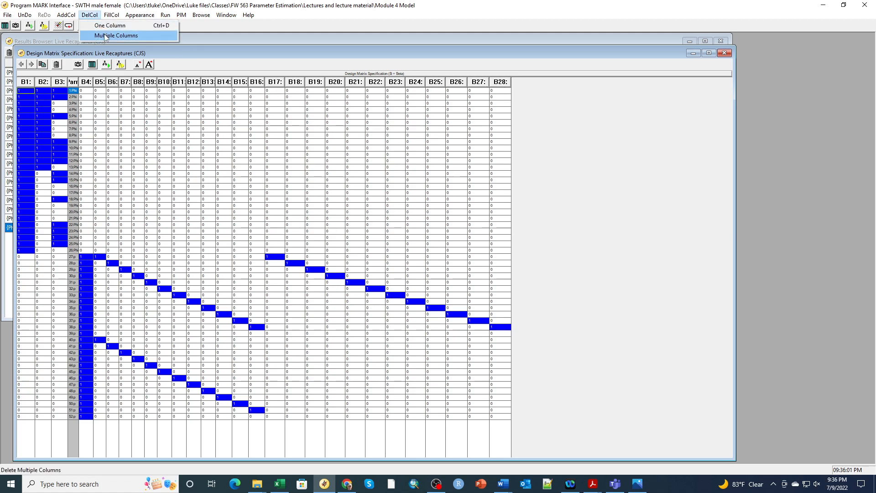
pyautogui.click(105, 36)
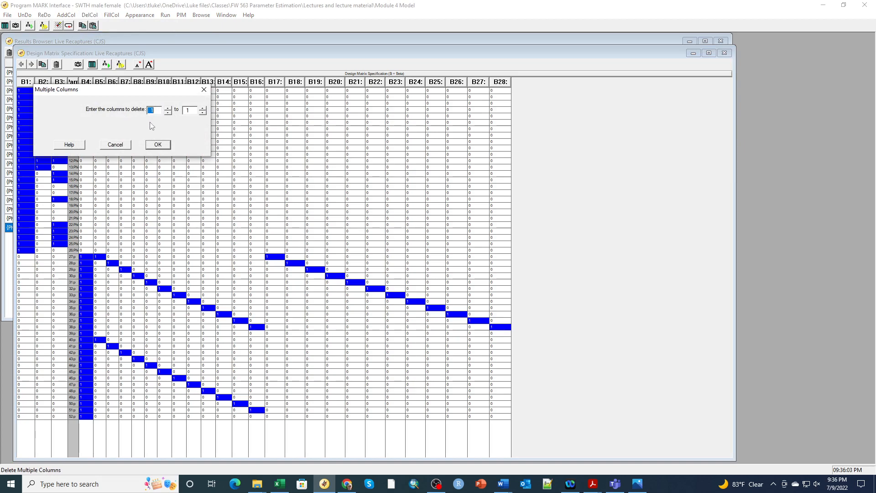
pyautogui.write('7')
pyautogui.click(157, 144)
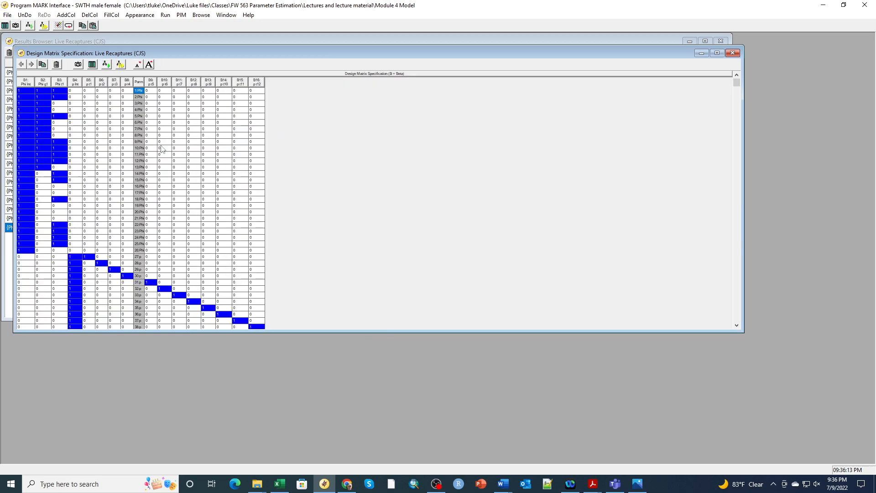
pyautogui.moveTo(140, 84); pyautogui.dragTo(71, 82)
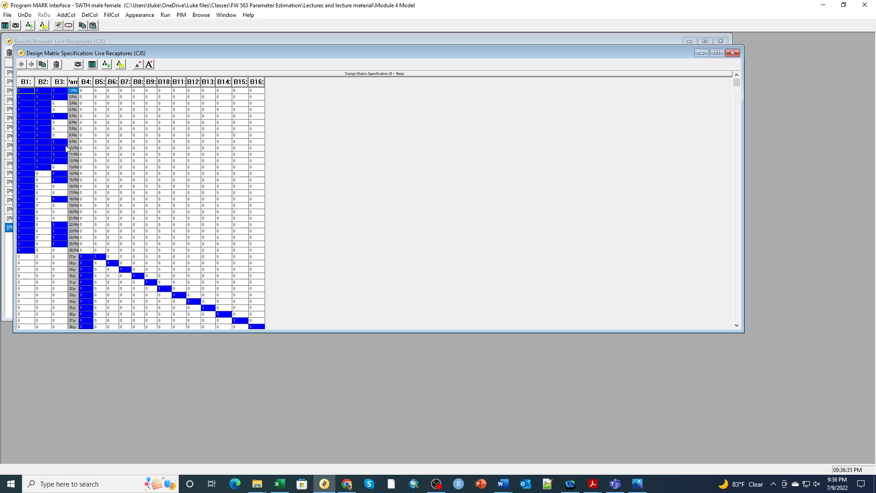
pyautogui.moveTo(163, 332); pyautogui.dragTo(185, 437)
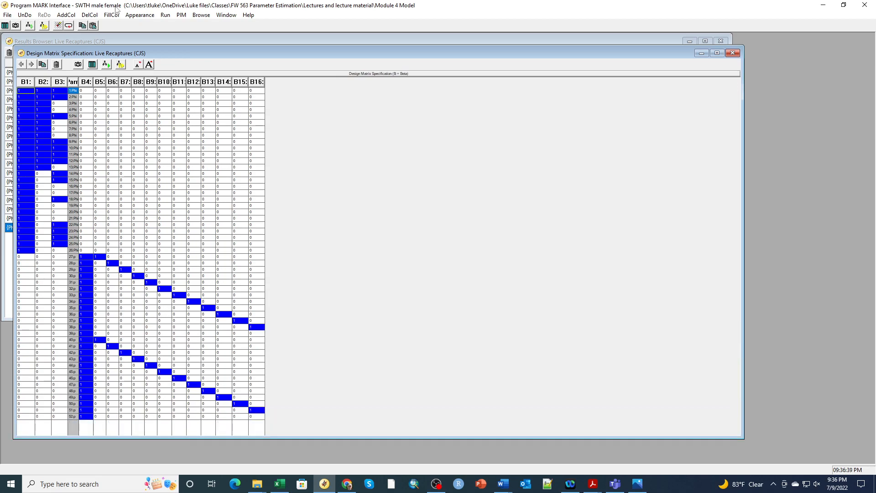
# Set up a numerical estimation run and change the Phi part of the model name to Phi(g+ENSO).
pyautogui.click(166, 15)
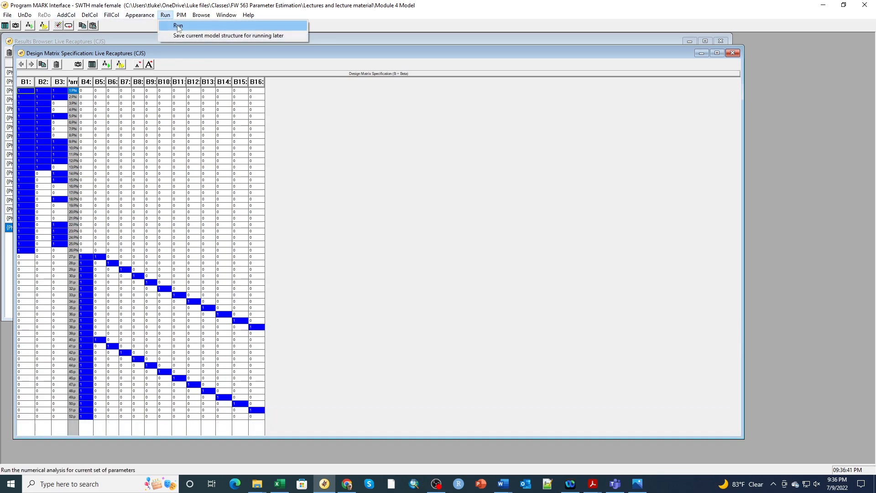
pyautogui.click(177, 26)
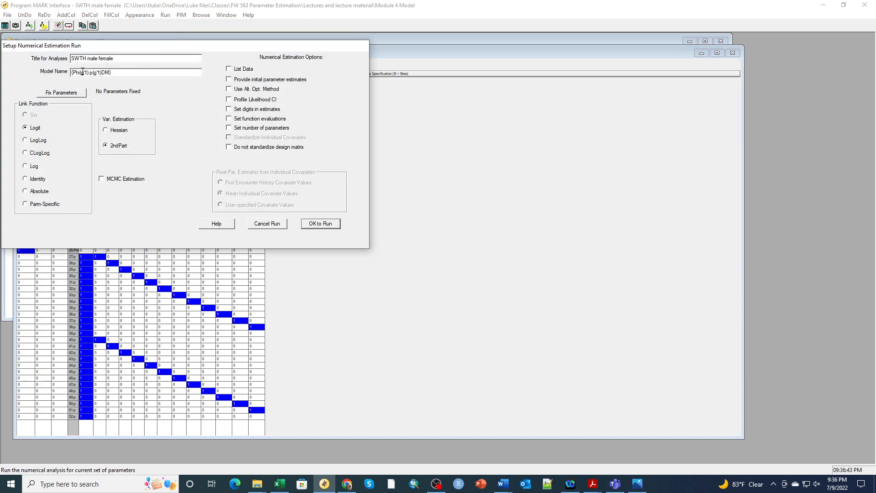
pyautogui.click(85, 73)
pyautogui.doubleClick(85, 73)
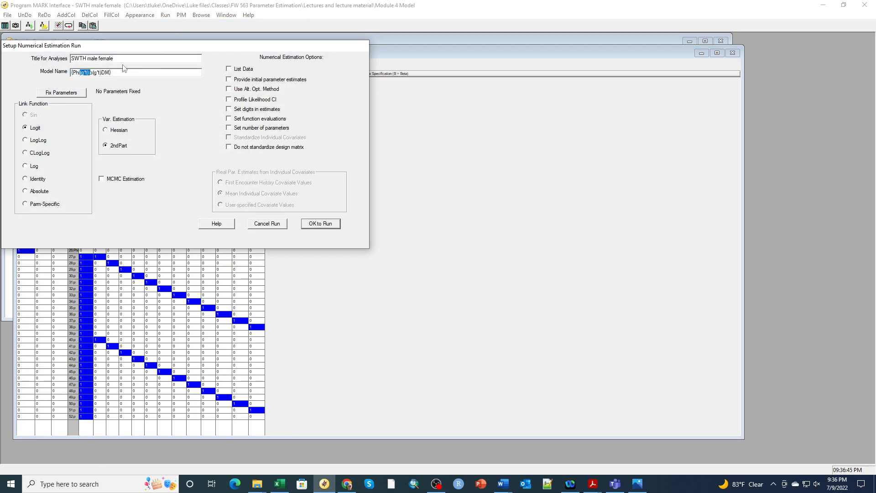
pyautogui.click(86, 73)
pyautogui.press('BackSpace')
pyautogui.press('BackSpace')
pyautogui.press('BackSpace')
pyautogui.press('BackSpace')
pyautogui.write('t')
pyautogui.press('BackSpace')
pyautogui.write('.')
pyautogui.write('t')
pyautogui.press('BackSpace')
pyautogui.write('(g+ENSO')
# Change the p part of the model name to p(t), run the model and add it to the results browser.
pyautogui.click(114, 72)
pyautogui.press('BackSpace')
pyautogui.press('BackSpace')
pyautogui.press('BackSpace')
pyautogui.click(328, 227)
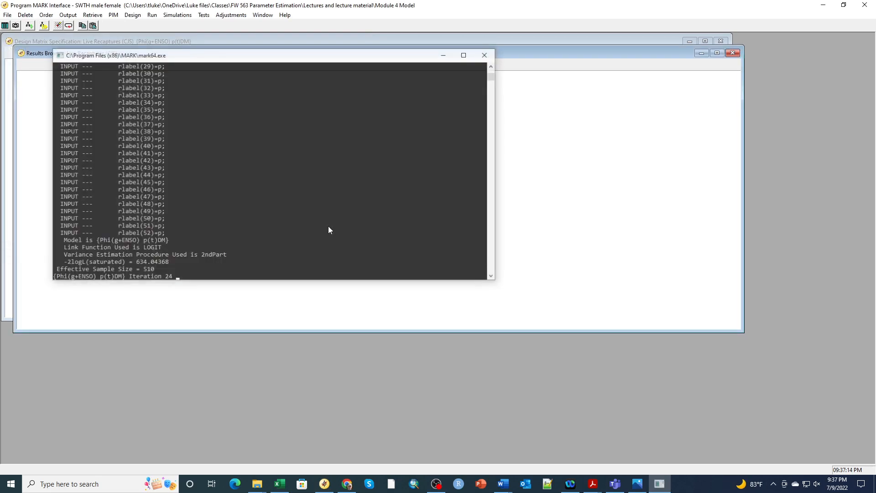
pyautogui.click(466, 296)
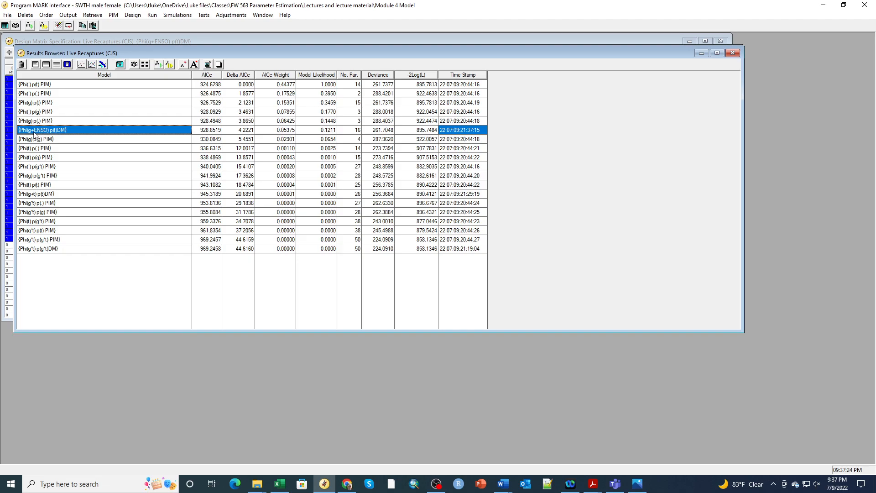
# Move the results browser aside and examine the Phi(g+ENSO) p(t) design matrix beside the model list.
pyautogui.moveTo(155, 53); pyautogui.dragTo(258, 45)
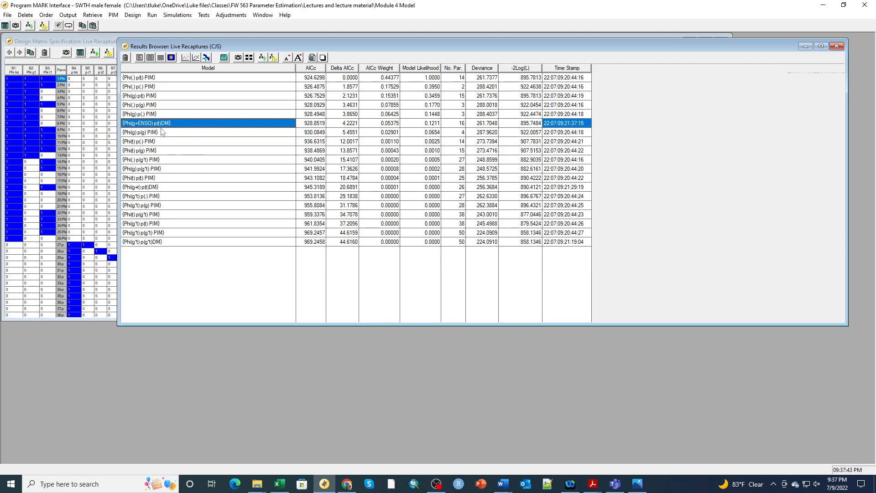
pyautogui.moveTo(221, 45); pyautogui.dragTo(446, 45)
pyautogui.scroll(-2, 213, 141)
pyautogui.scroll(2, 213, 145)
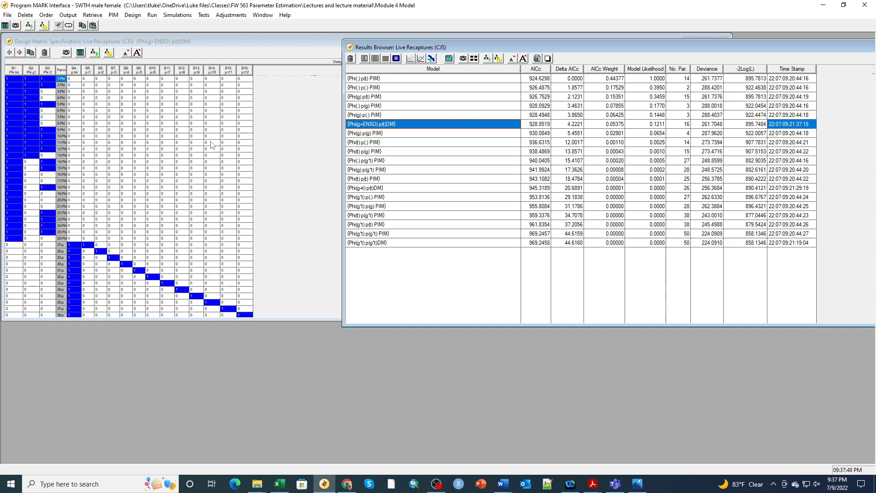
pyautogui.scroll(-3, 213, 146)
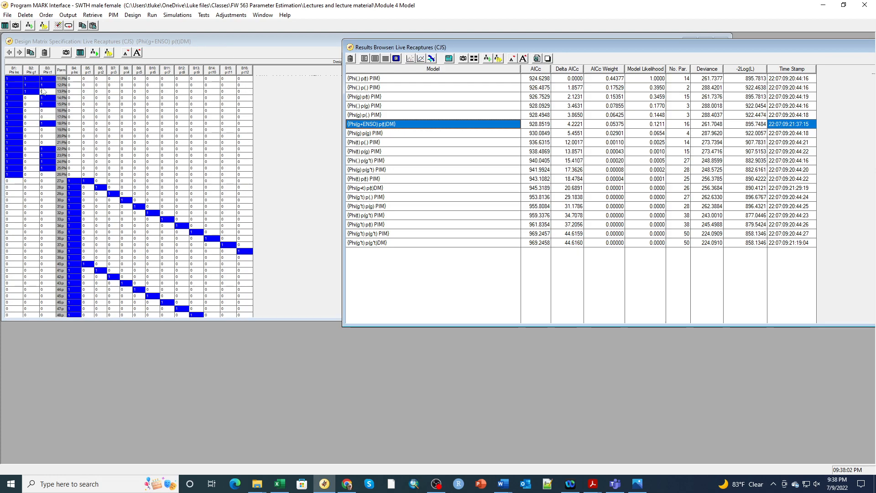
# Delete the Phi group column B2 from the design matrix, keeping the Phi intercept and ENSO columns.
pyautogui.click(32, 105)
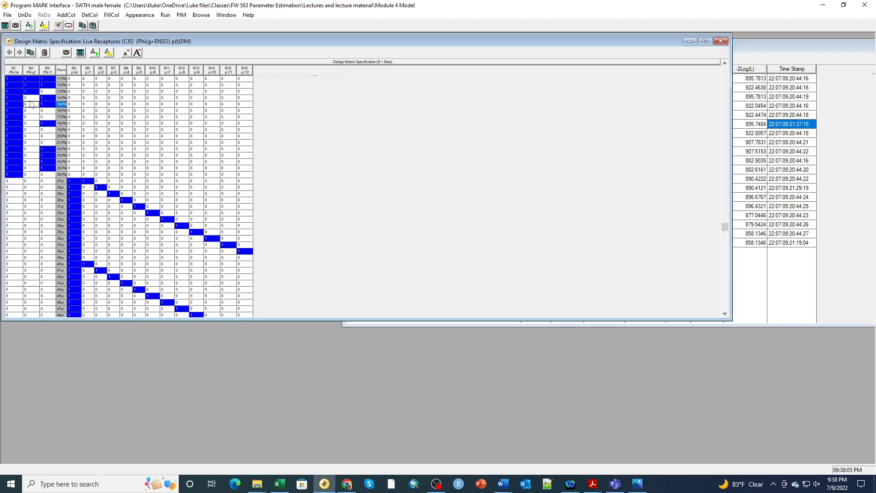
pyautogui.scroll(4, 29, 162)
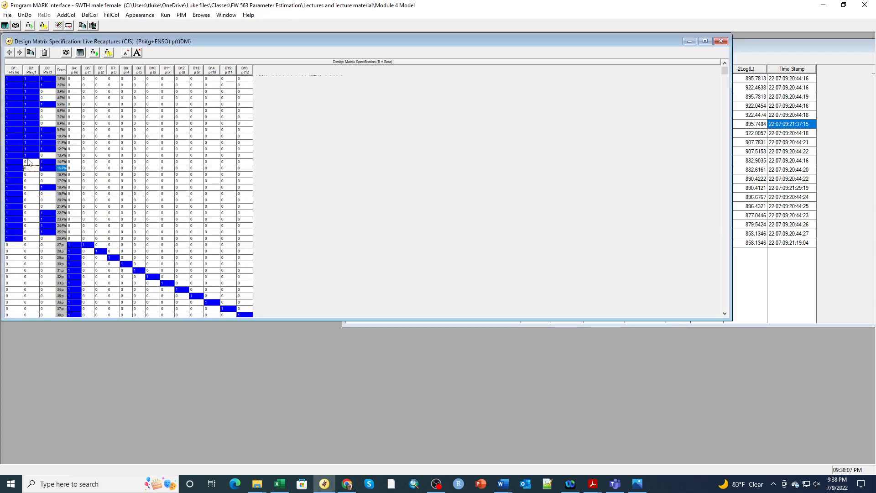
pyautogui.click(29, 238)
pyautogui.click(90, 15)
pyautogui.click(94, 26)
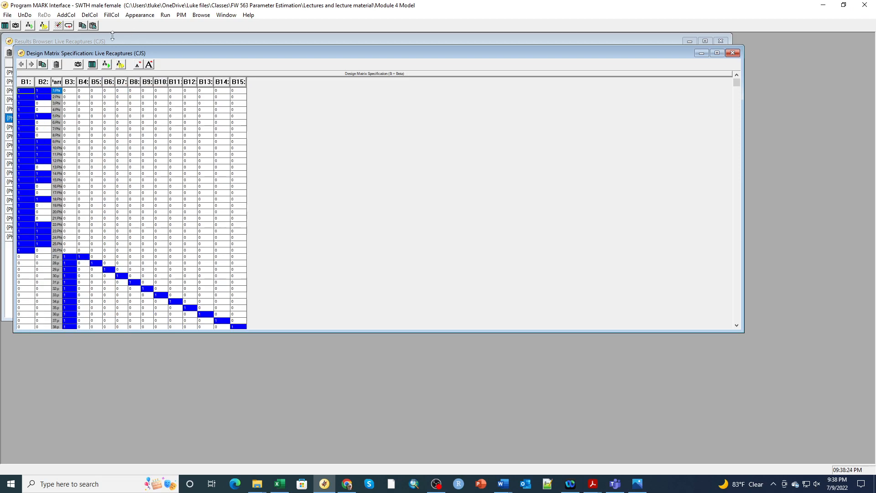
# Run the reduced model under the name {Phi(ENSO) p(t)DM} and add it to the results browser.
pyautogui.click(165, 16)
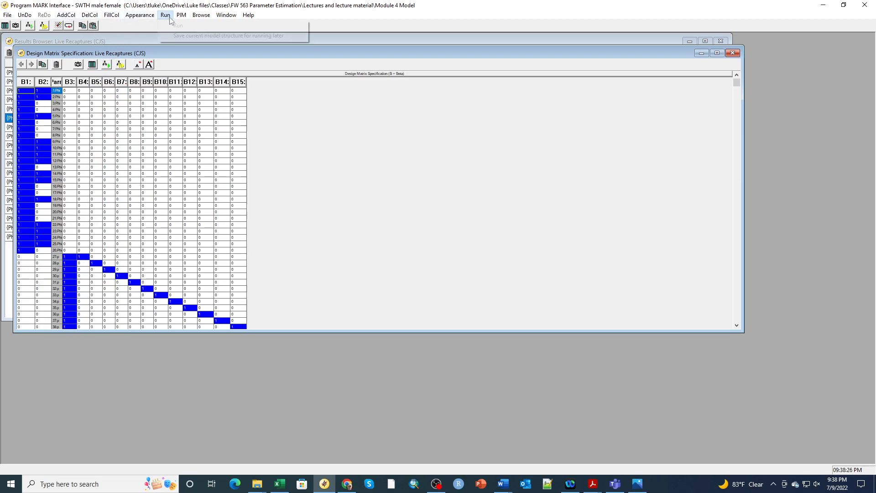
pyautogui.click(171, 23)
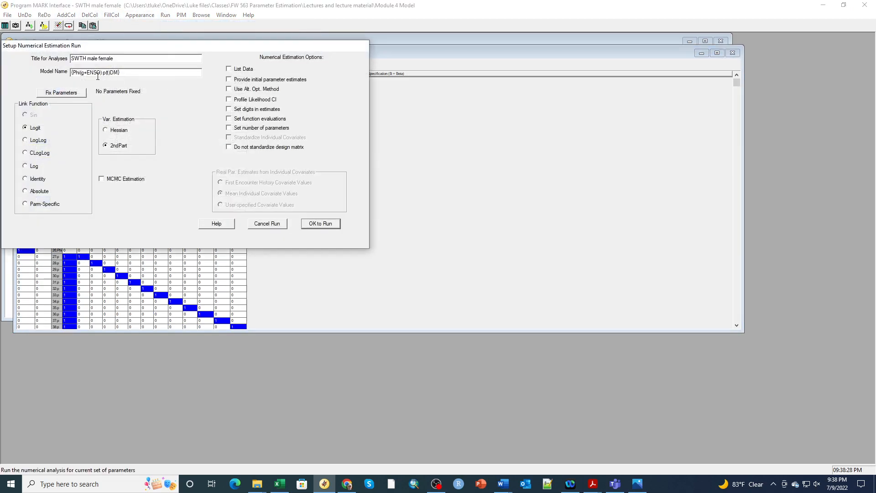
pyautogui.doubleClick(89, 72)
pyautogui.click(88, 72)
pyautogui.press('BackSpace')
pyautogui.press('BackSpace')
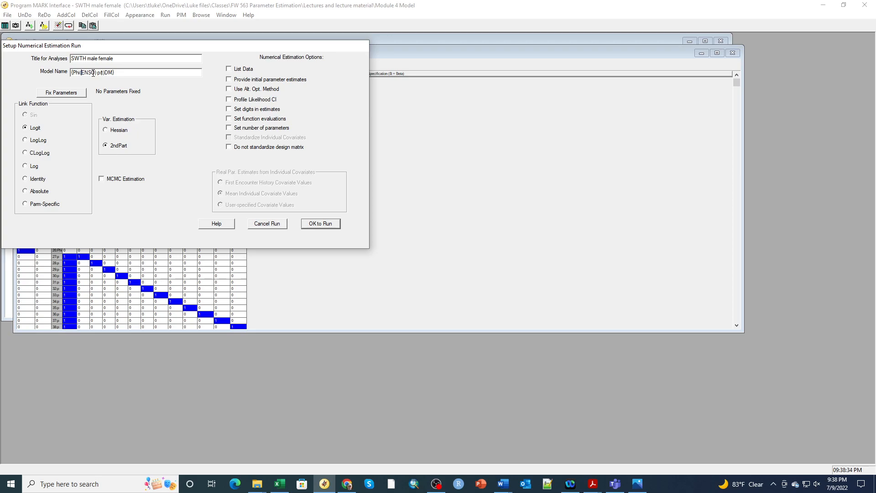
pyautogui.press('Return')
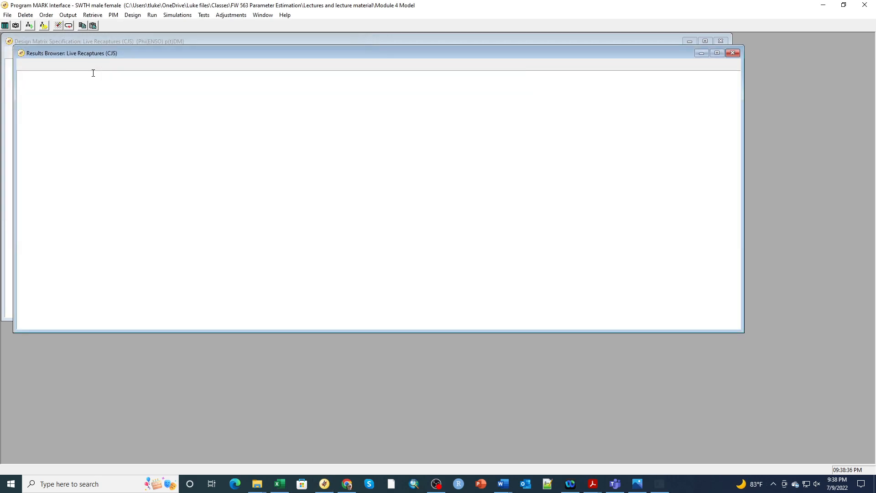
pyautogui.click(468, 296)
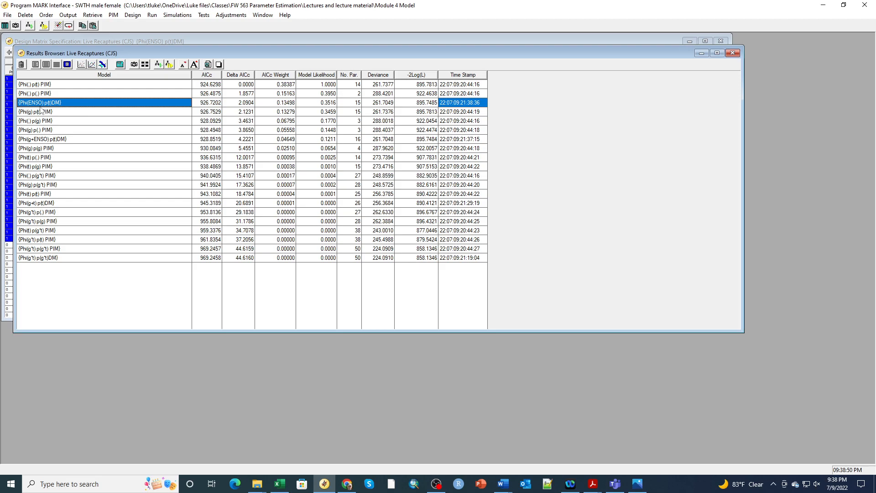
# View the real parameter estimates of the Phi(ENSO) p(t) model, compare them with its design matrix, and close the report.
pyautogui.click(57, 65)
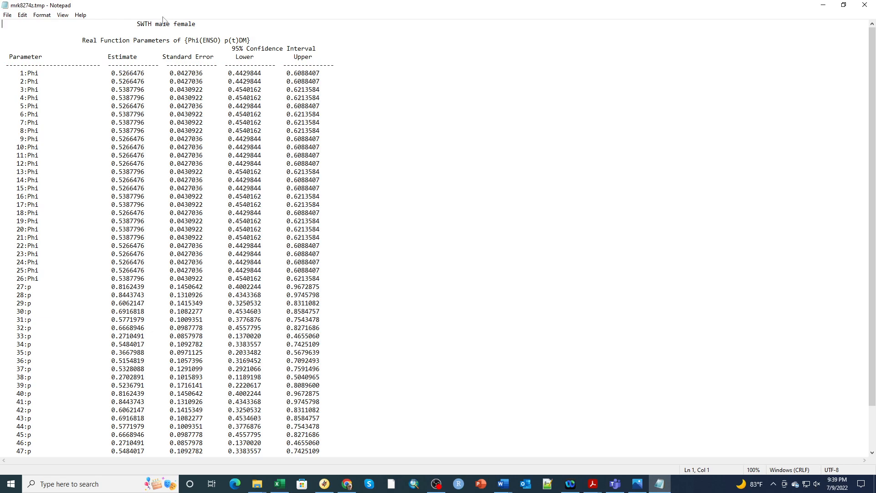
pyautogui.click(843, 4)
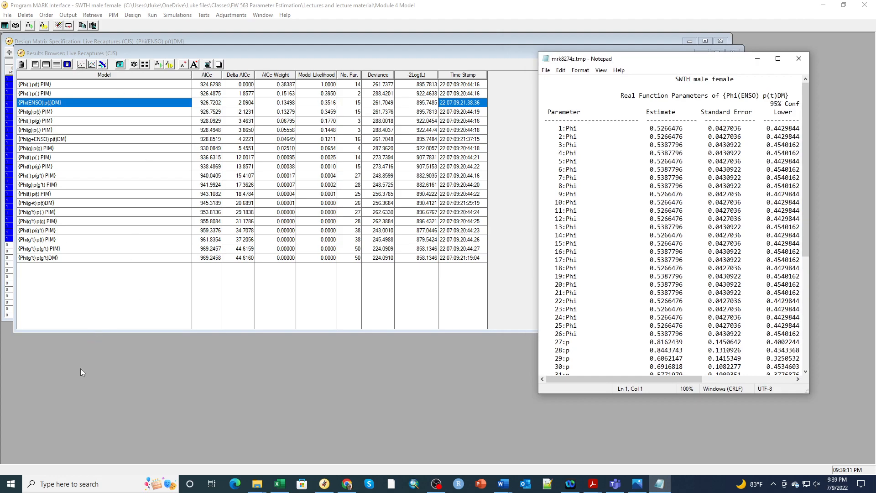
pyautogui.click(96, 368)
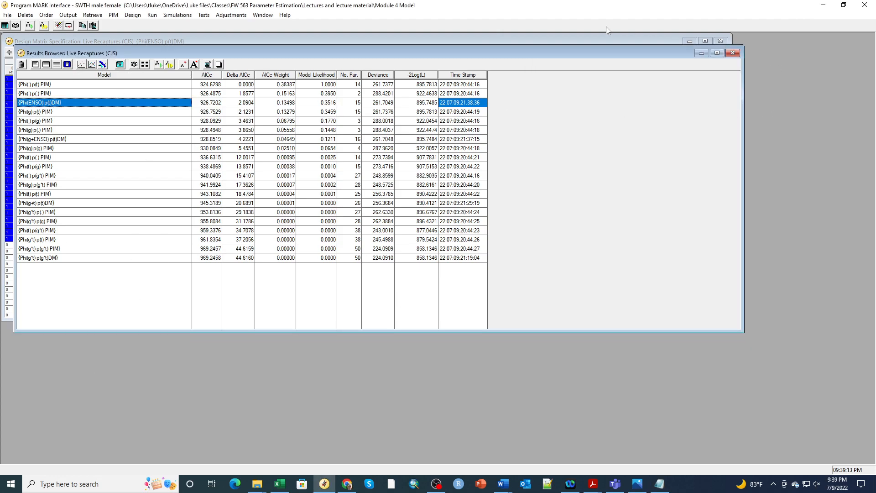
pyautogui.click(573, 40)
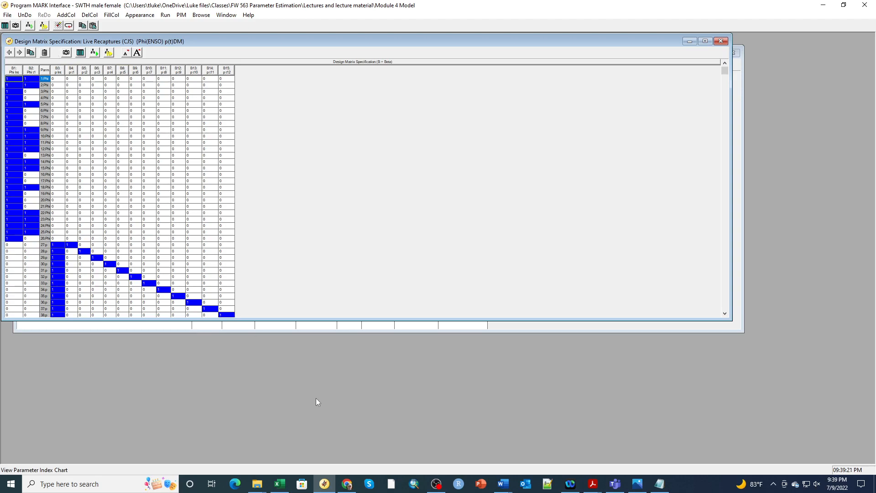
pyautogui.click(660, 486)
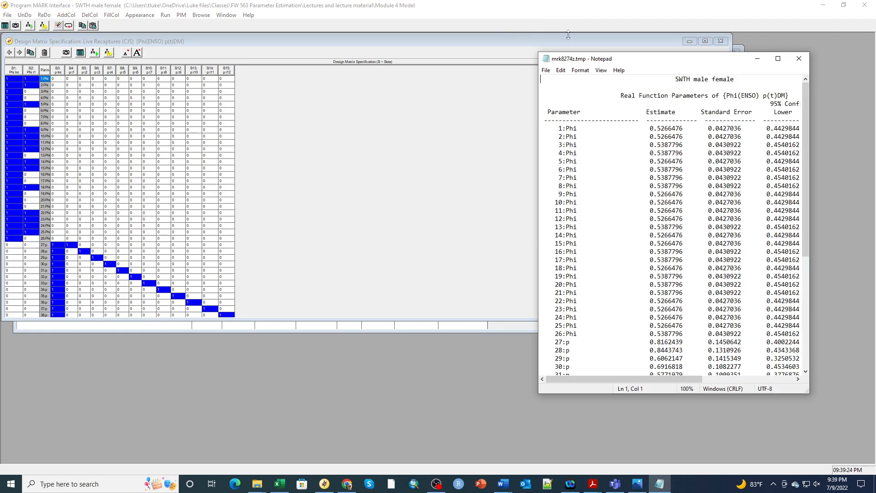
pyautogui.moveTo(667, 63); pyautogui.dragTo(425, 46)
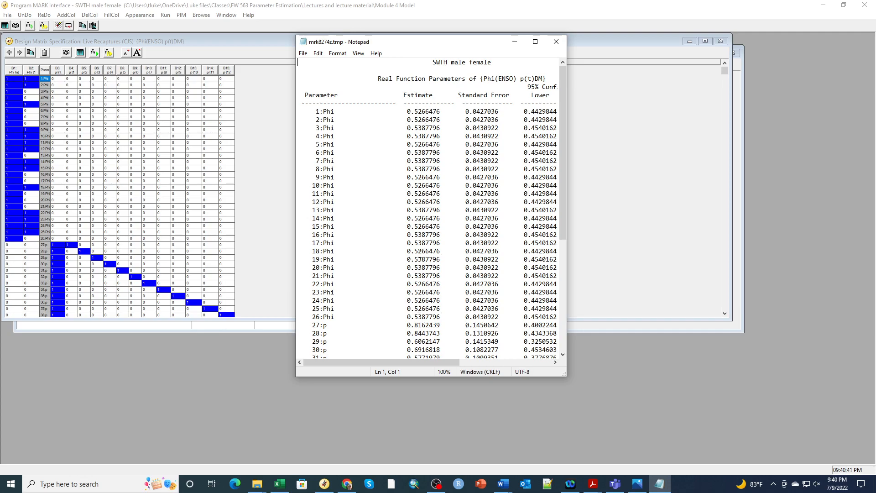
pyautogui.click(556, 43)
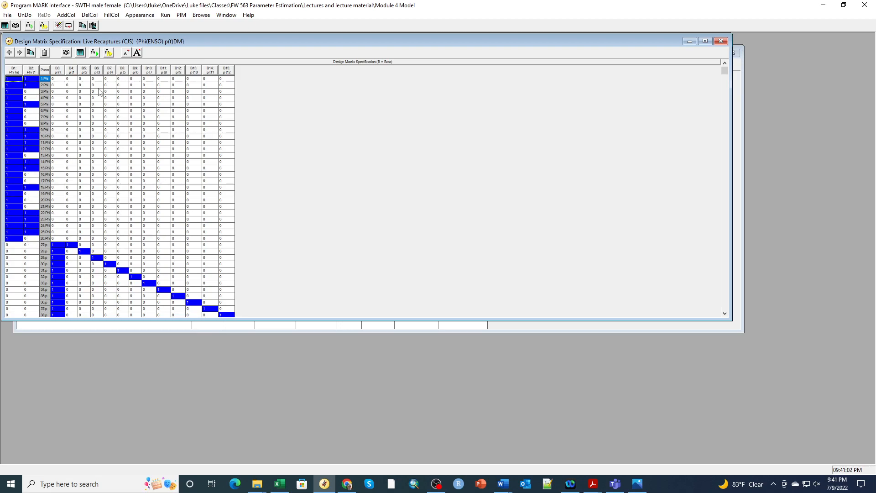
# Close the design matrix and select the {Phi(t) p(t) PIM} model in the results browser.
pyautogui.click(720, 41)
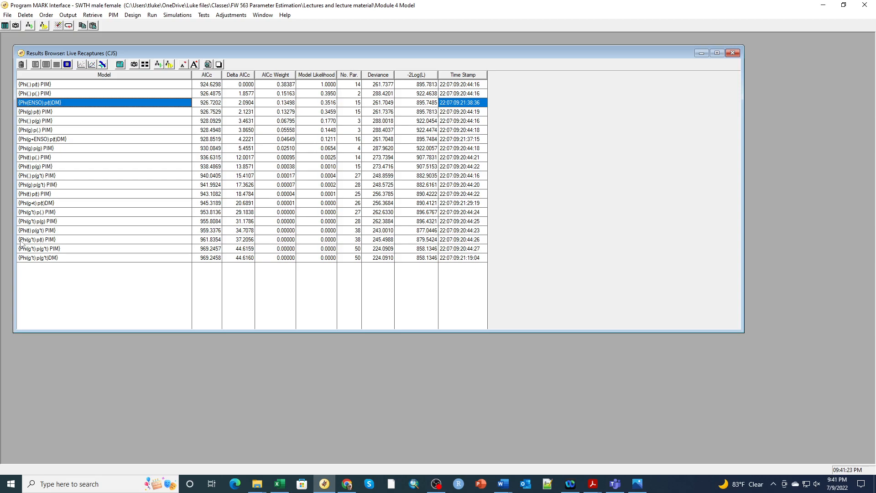
pyautogui.click(46, 195)
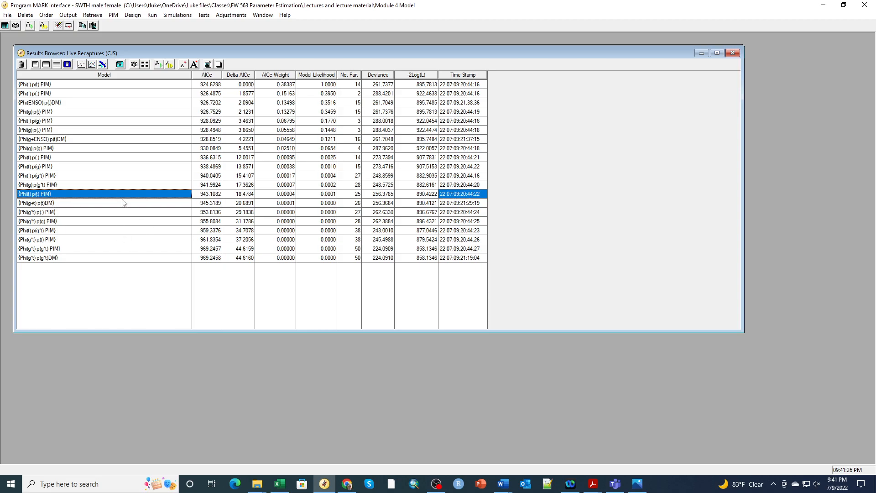
# Retrieve the {Phi(t) p(t) PIM} model and open a reduced design matrix with 26 covariate columns, resizing its window to show all rows.
pyautogui.click(146, 64)
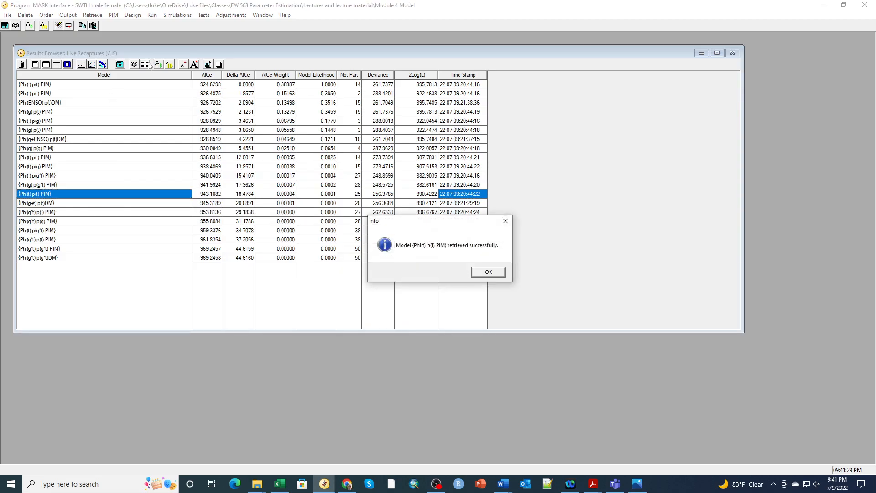
pyautogui.click(484, 275)
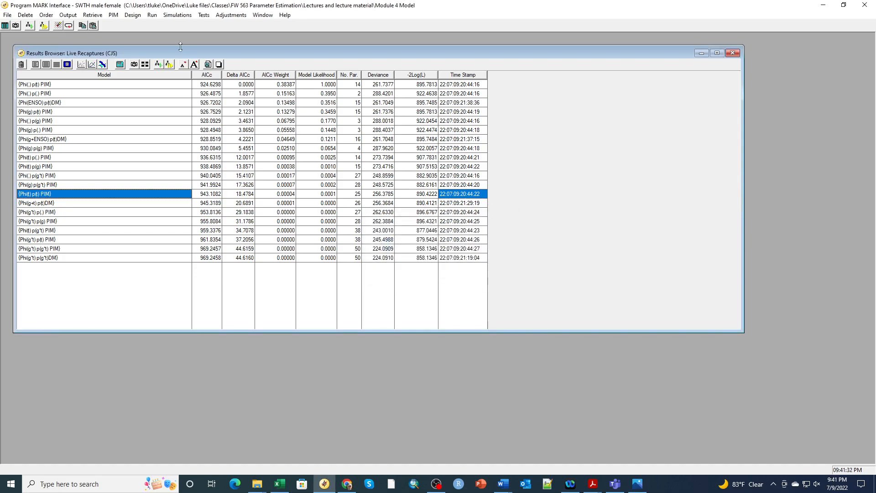
pyautogui.click(133, 15)
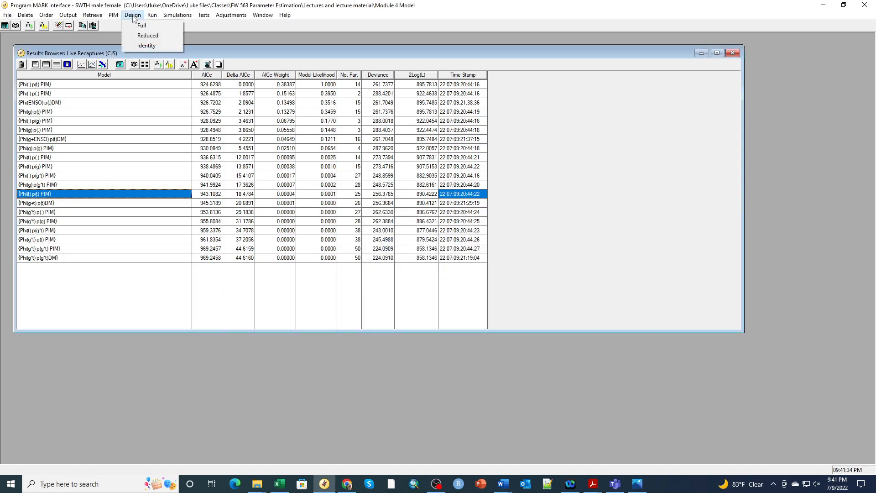
pyautogui.click(136, 35)
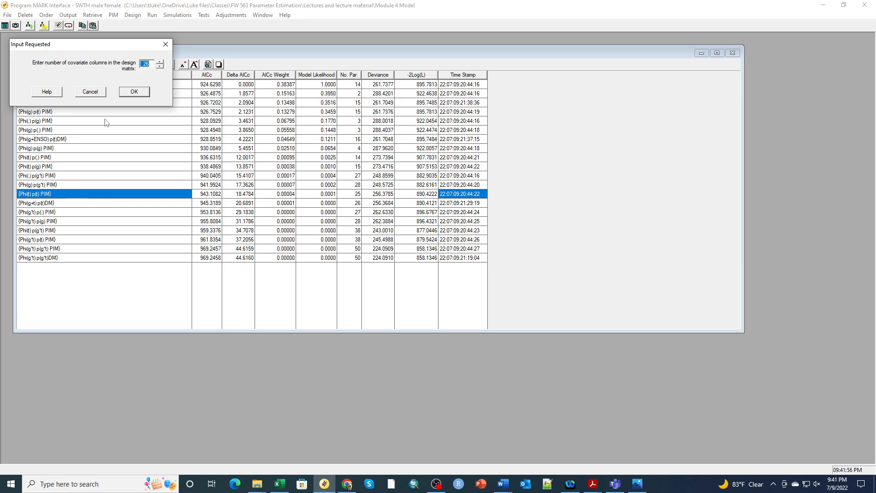
pyautogui.click(133, 92)
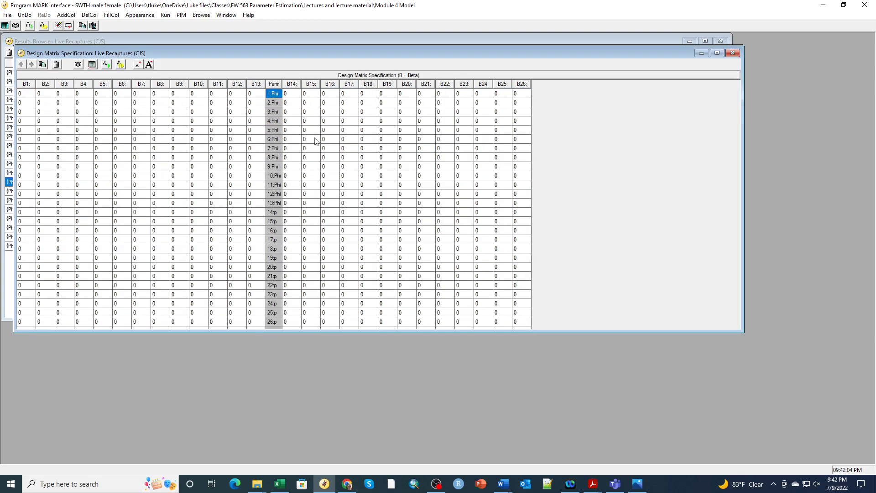
pyautogui.moveTo(744, 333); pyautogui.dragTo(587, 365)
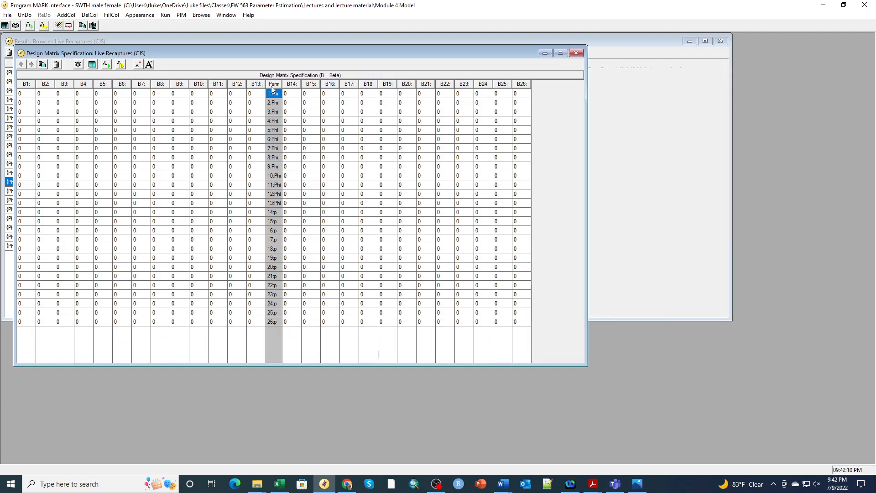
# Fill column B1 with a partial intercept over 13 rows, starting at row 1:Phi.
pyautogui.click(25, 95)
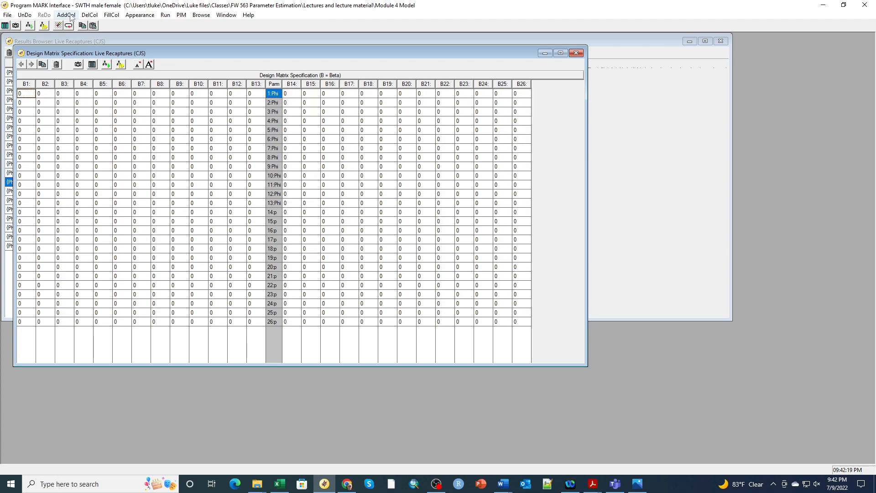
pyautogui.click(110, 17)
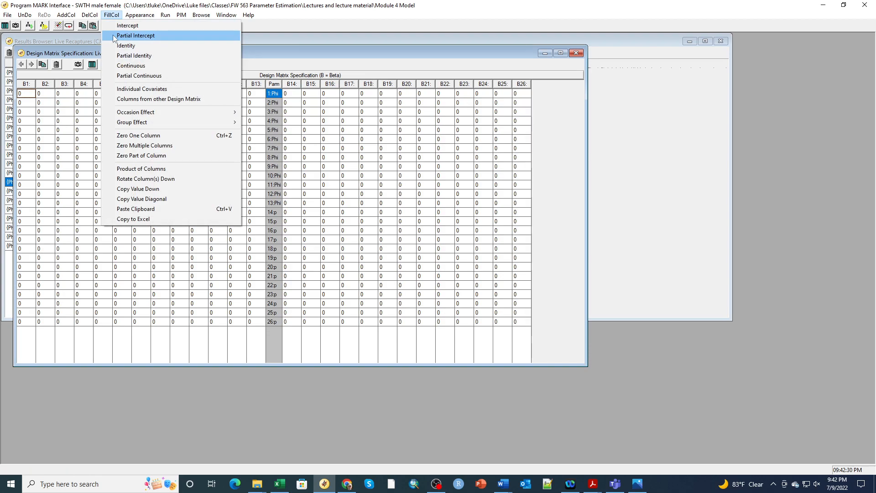
pyautogui.click(113, 35)
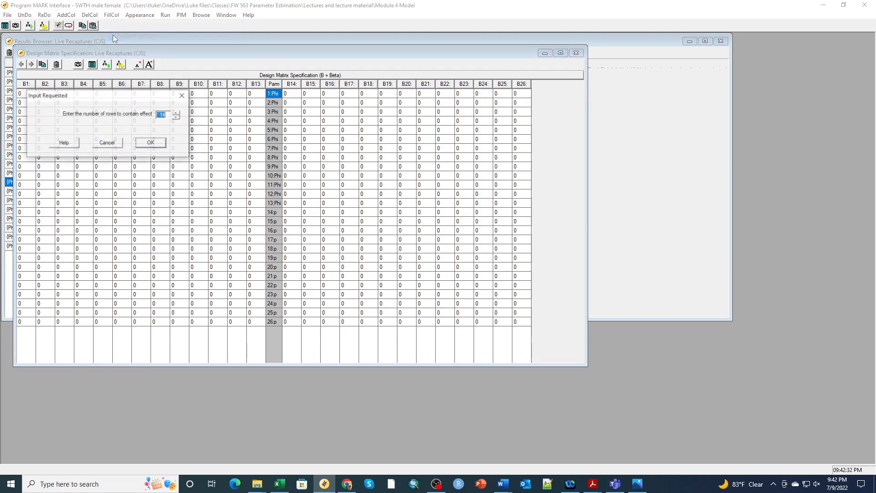
pyautogui.click(177, 118)
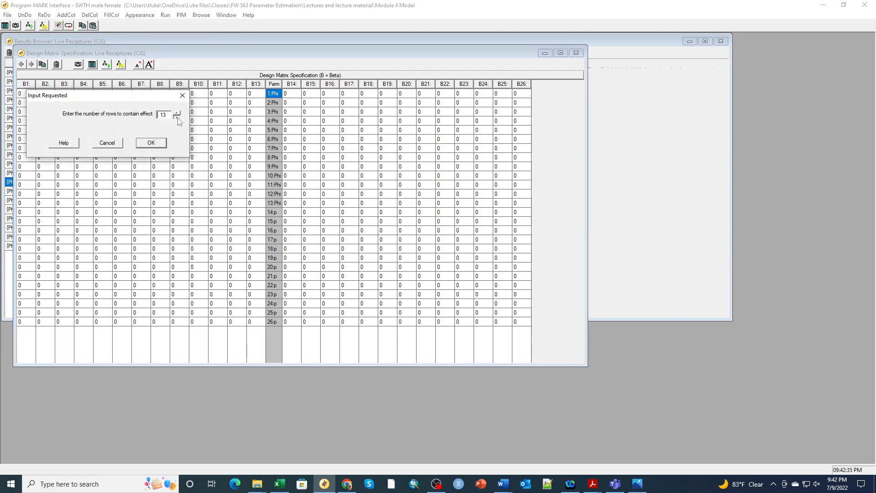
pyautogui.click(151, 143)
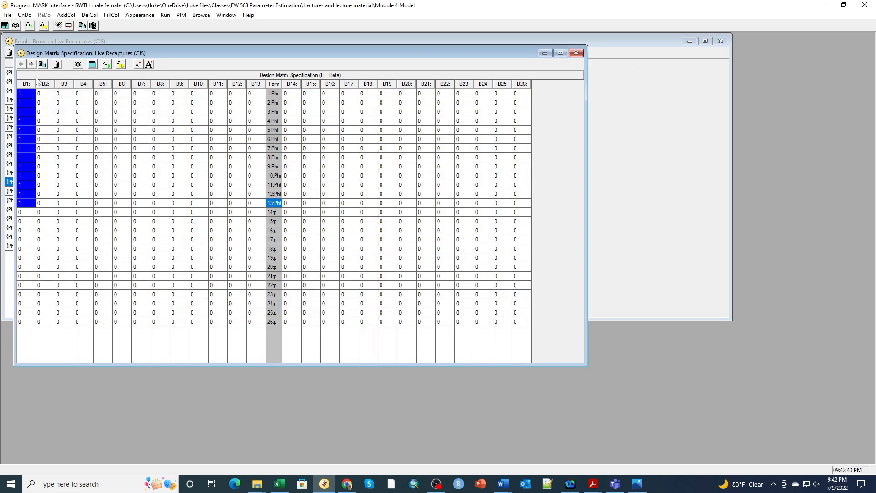
# Move the Parm column to sit after B2 and paste the copied ENSO values into B2 from row 1:Phi.
pyautogui.moveTo(276, 87); pyautogui.dragTo(63, 85)
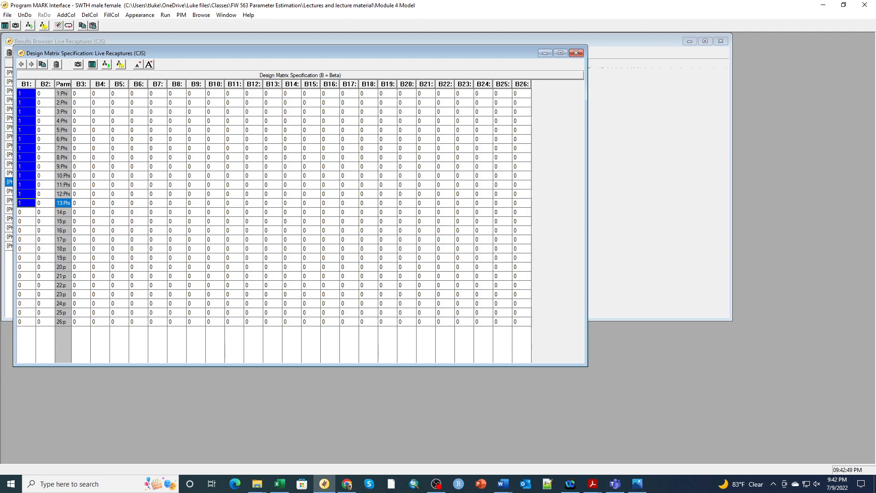
pyautogui.click(42, 94)
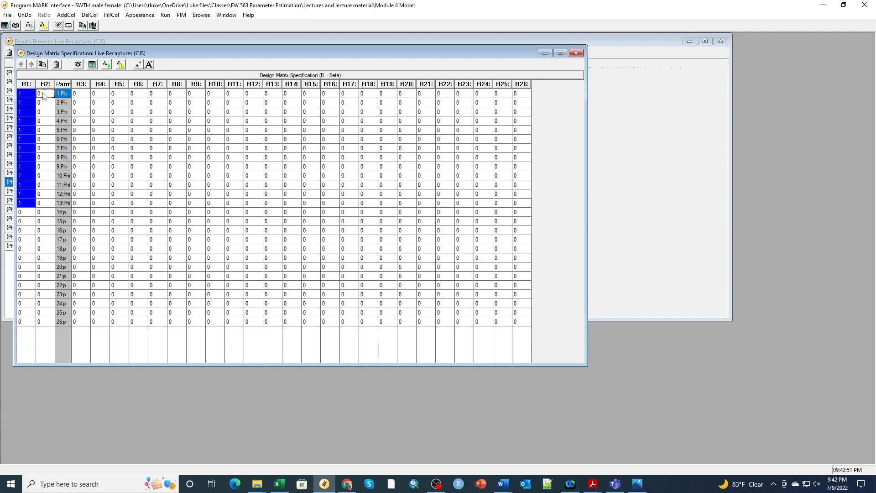
pyautogui.rightClick(43, 95)
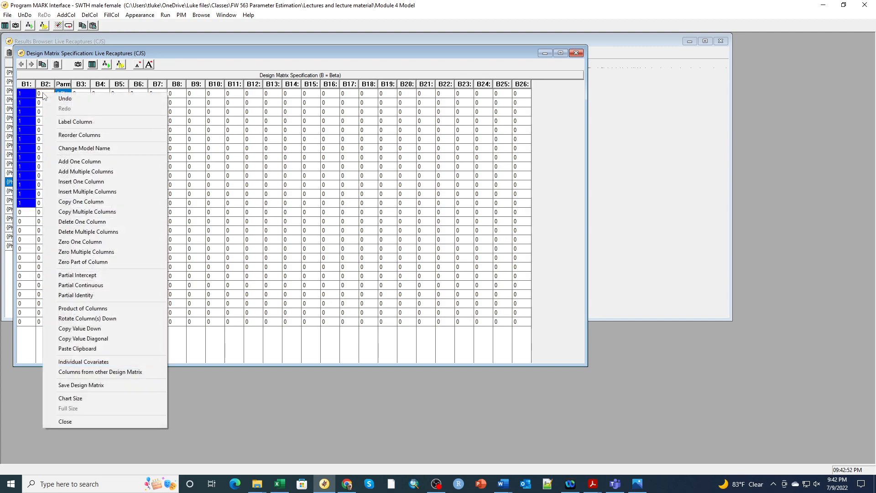
pyautogui.click(76, 348)
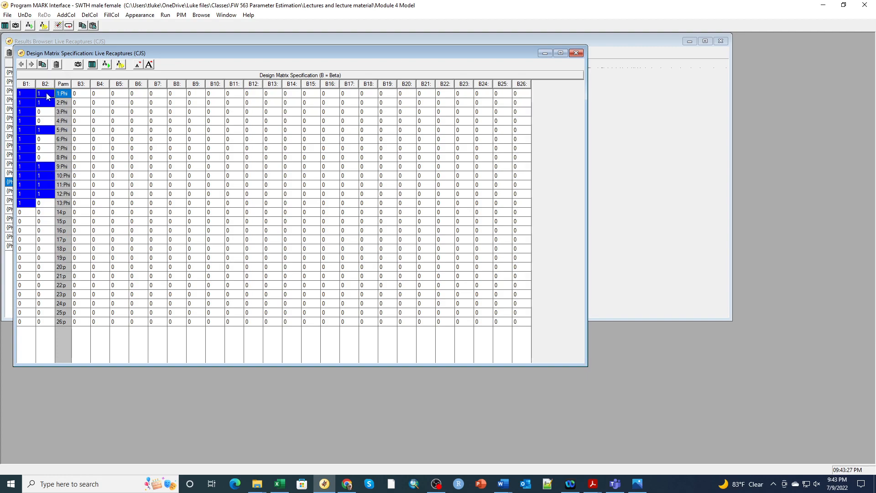
# Fill column B3 with a partial intercept over 13 rows, starting at row 14:p.
pyautogui.click(75, 213)
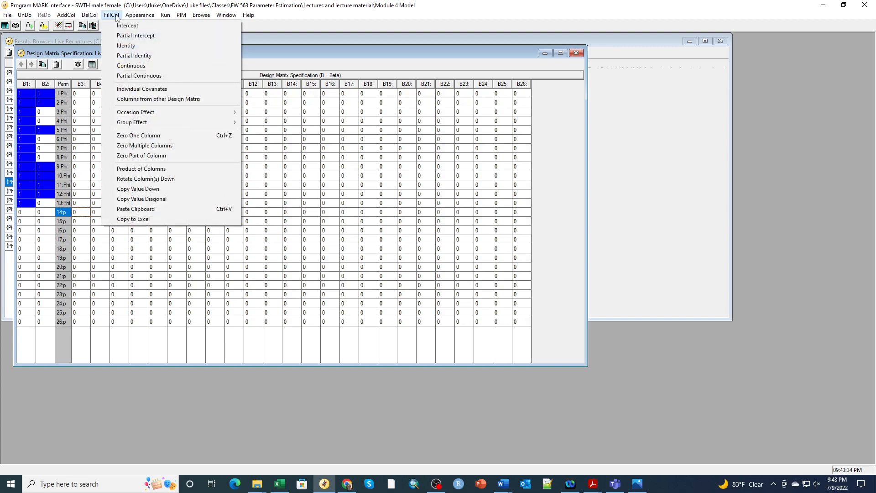
pyautogui.click(122, 35)
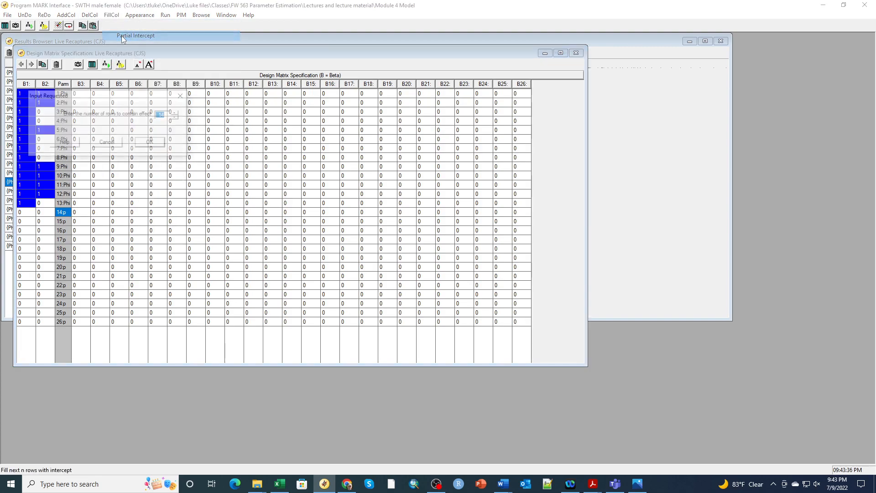
pyautogui.click(177, 118)
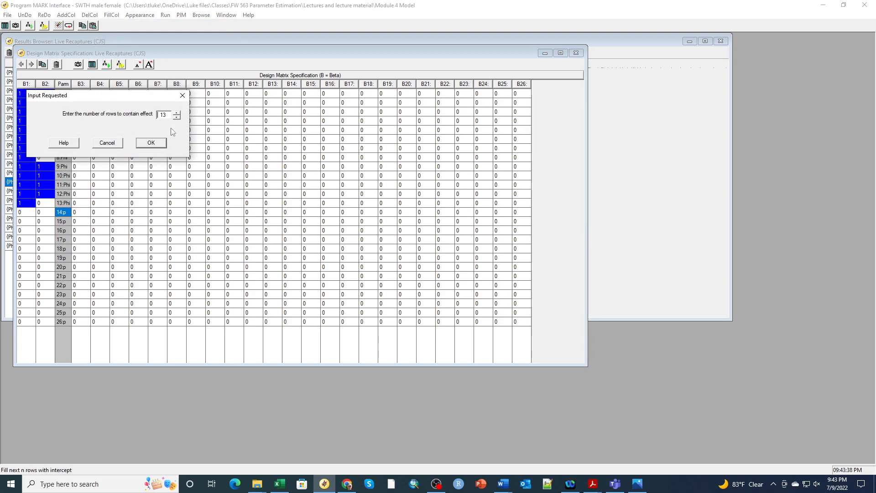
pyautogui.click(149, 143)
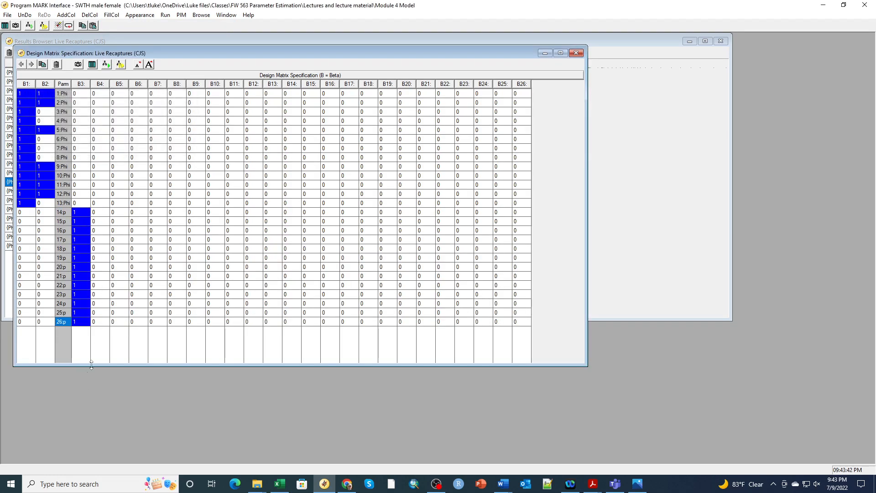
# Fill a partial identity across 12 columns, starting at column B4 in row 14:p, to code the time effect on p.
pyautogui.click(101, 213)
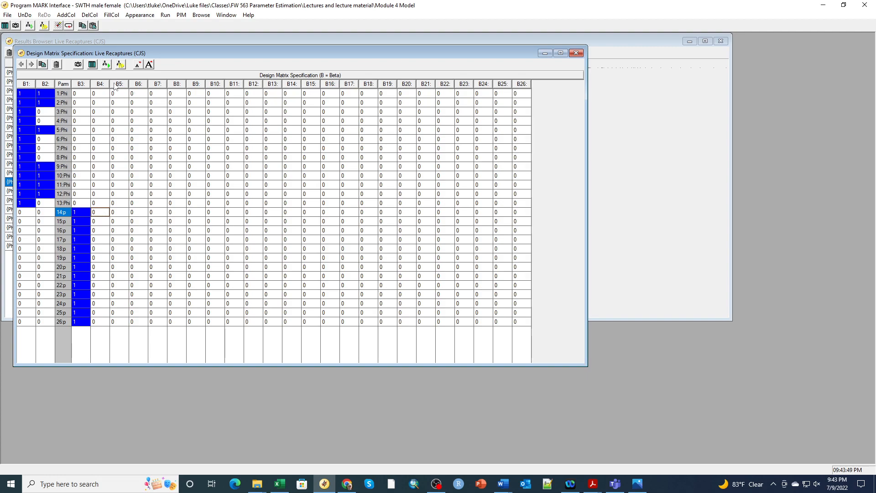
pyautogui.click(75, 16)
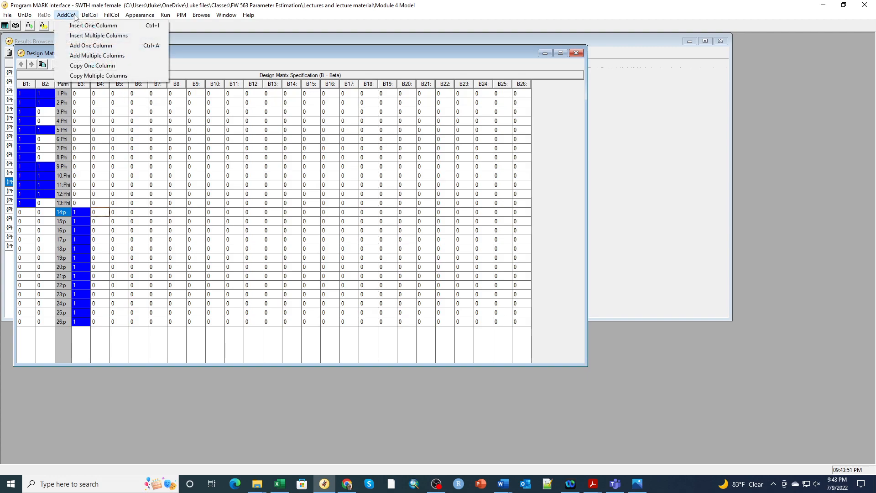
pyautogui.moveTo(110, 18)
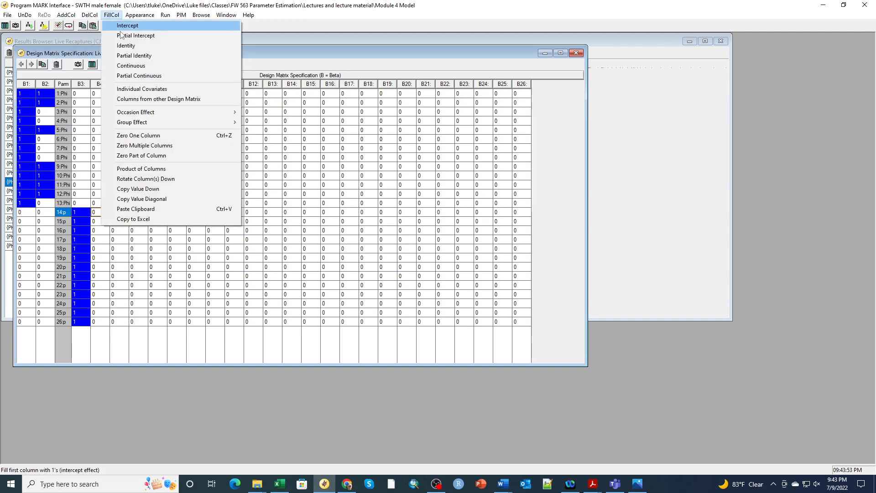
pyautogui.click(122, 56)
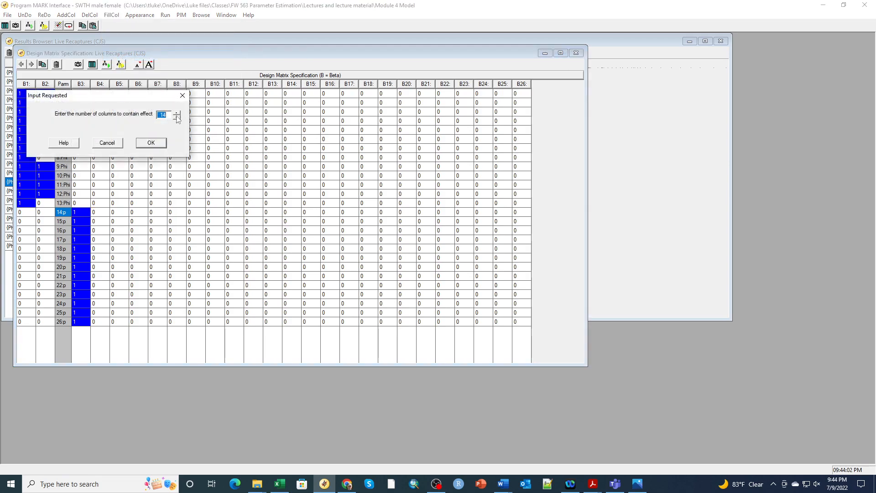
pyautogui.doubleClick(176, 118)
pyautogui.click(151, 143)
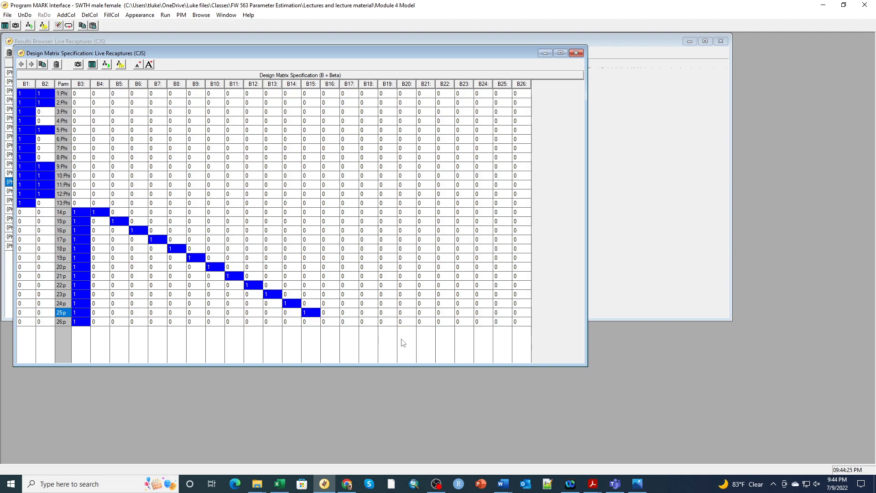
pyautogui.click(113, 222)
pyautogui.write('1')
# Run the model under the name {Phi(ENSO) p(t) DM reduced} and append its output to the results browser.
pyautogui.click(165, 15)
pyautogui.click(177, 26)
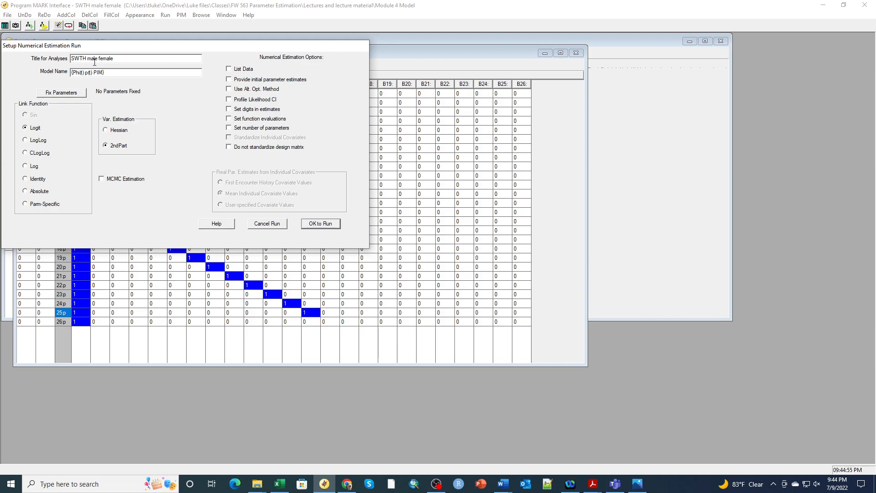
pyautogui.press('BackSpace')
pyautogui.write('ENSO')
pyautogui.press('BackSpace')
pyautogui.press('BackSpace')
pyautogui.press('BackSpace')
pyautogui.write('DM reduced')
pyautogui.click(315, 225)
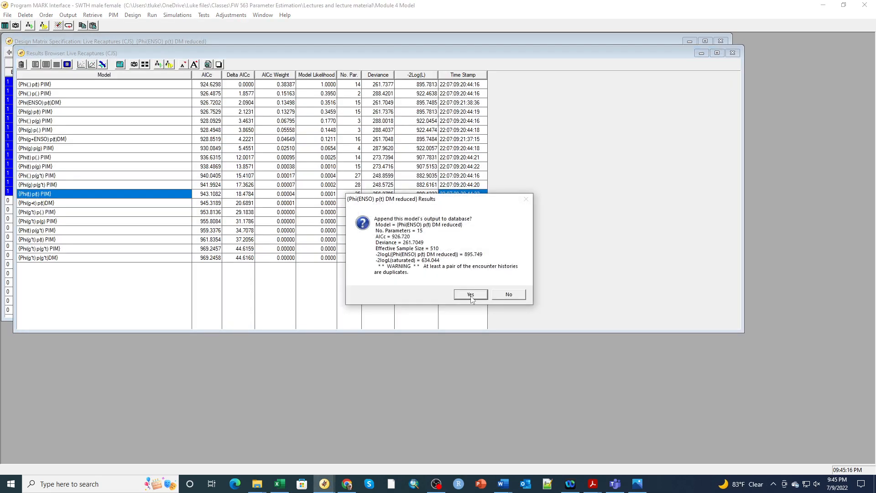
pyautogui.click(470, 295)
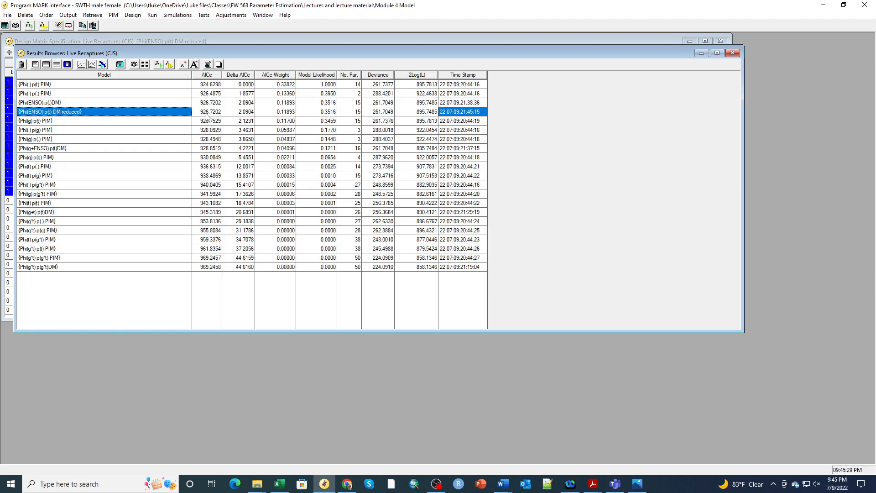
# View the real parameter estimates of {Phi(ENSO) p(t)DM} and {Phi(ENSO) p(t) DM reduced} in turn, compare them, and close each report.
pyautogui.click(63, 103)
pyautogui.click(56, 64)
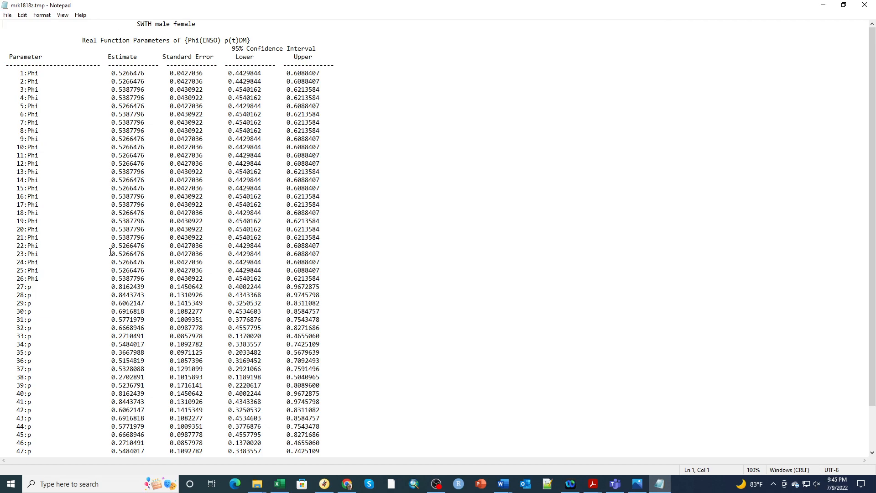
pyautogui.click(865, 5)
pyautogui.click(90, 112)
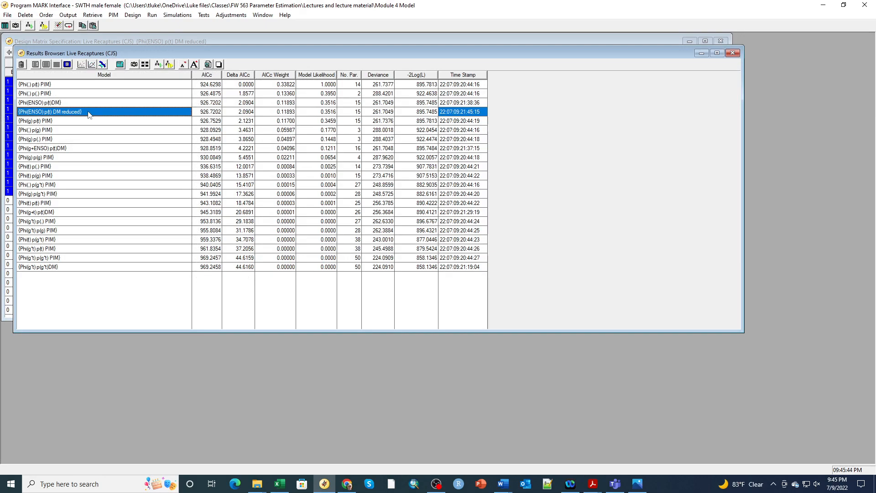
pyautogui.click(56, 64)
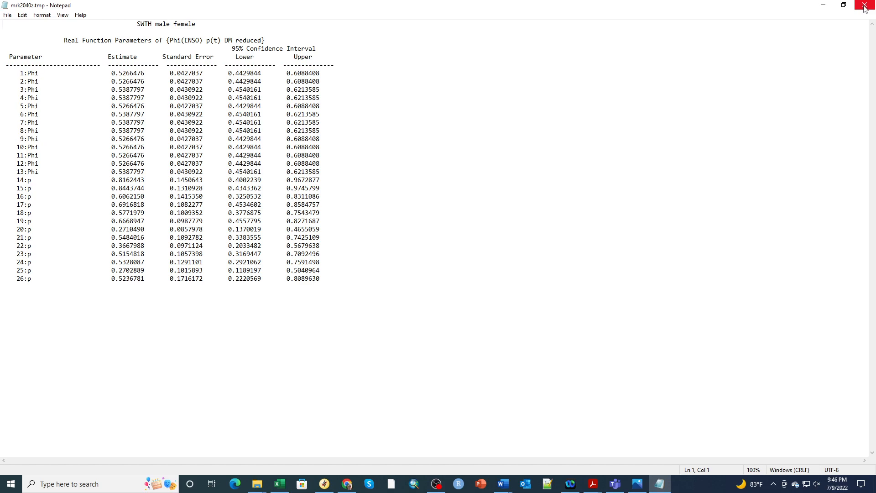
pyautogui.click(865, 7)
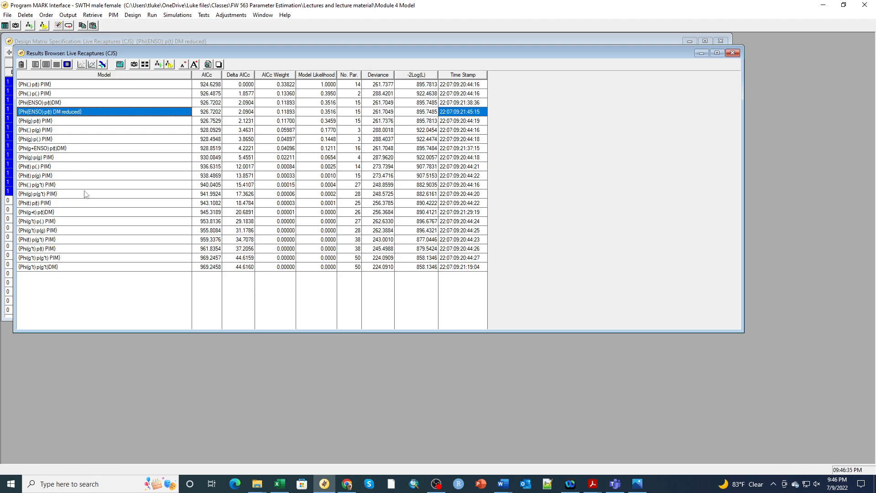
# Compare the {Phi(g*t) p(t) PIM} and {Phi(g+t) p(t)DM} models in the results browser, ending with {Phi(g+t) p(t)DM} selected.
pyautogui.click(57, 250)
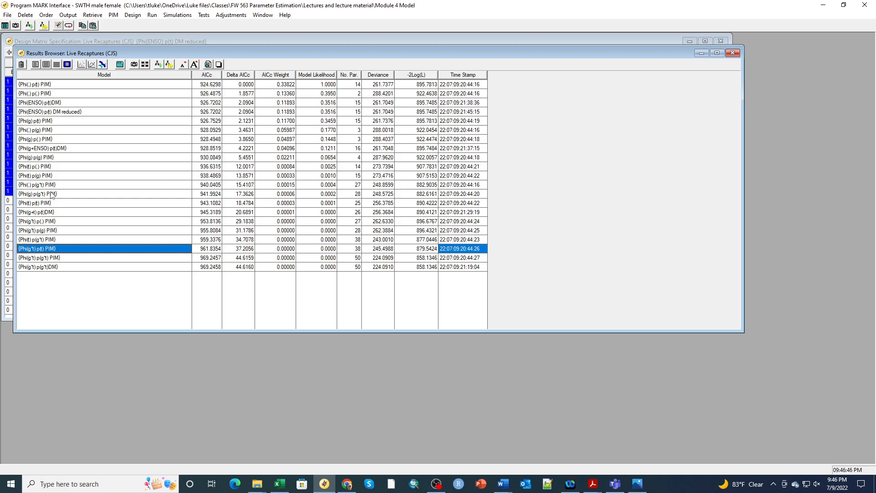
pyautogui.click(51, 213)
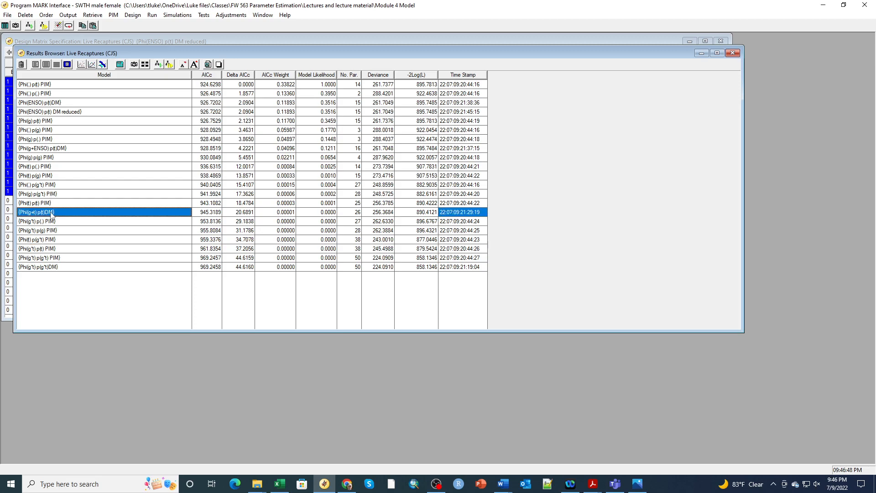
pyautogui.click(48, 249)
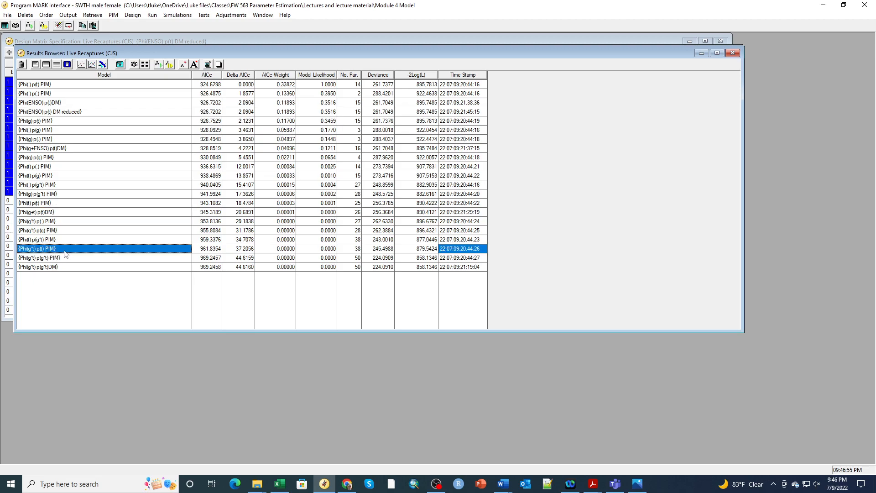
pyautogui.click(58, 214)
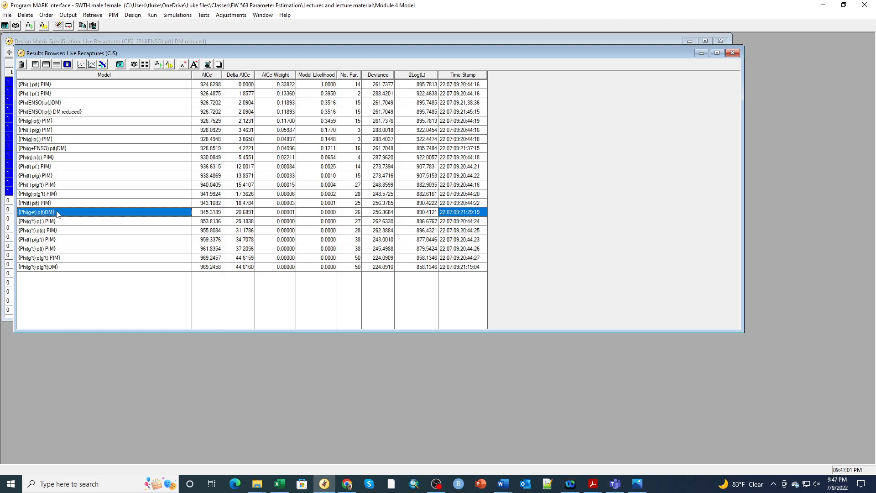
# Plot the real estimates of Phi parameters 1 to 13 from {Phi(g+t) p(t)DM} with the legend text Males.
pyautogui.click(93, 65)
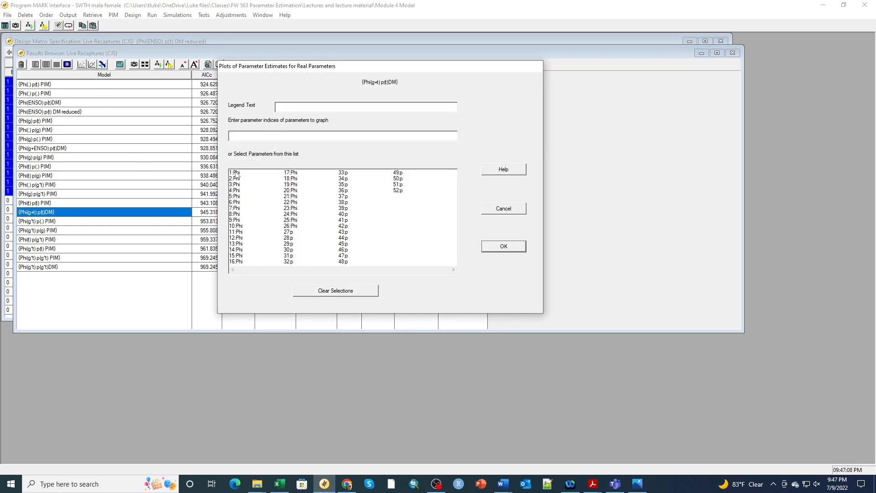
pyautogui.moveTo(237, 173); pyautogui.dragTo(239, 246)
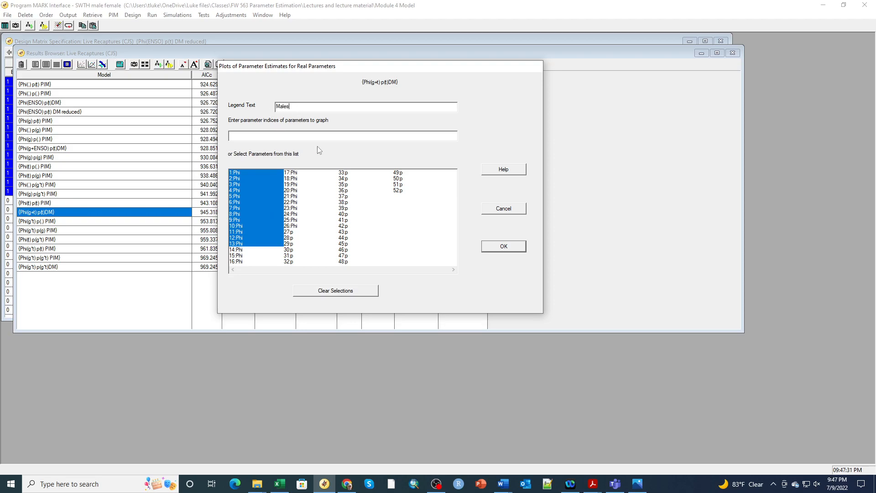
pyautogui.click(503, 248)
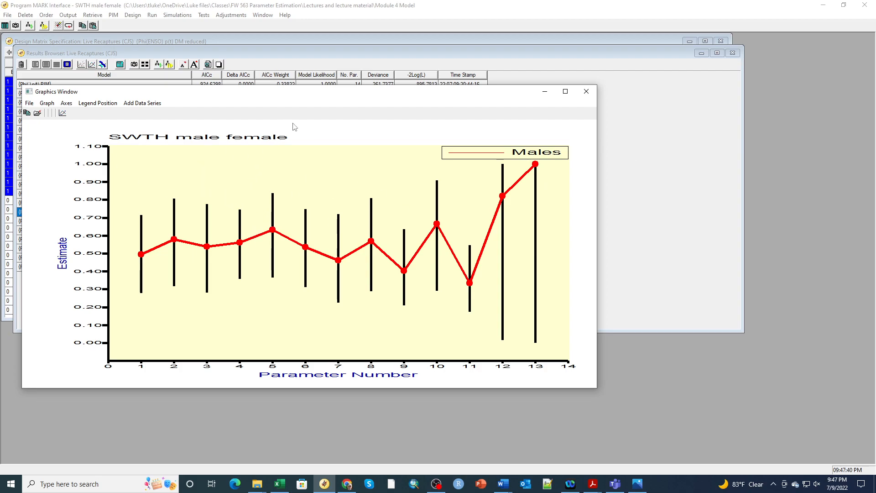
pyautogui.moveTo(237, 97); pyautogui.dragTo(434, 76)
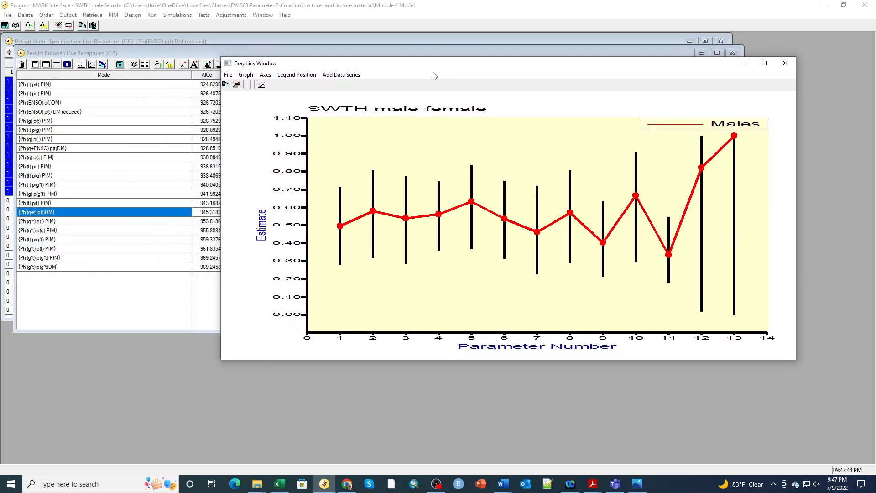
# Add Phi parameters 14 to 26 to the graph as a data series labelled Female, compare both series, and close the graph.
pyautogui.click(342, 75)
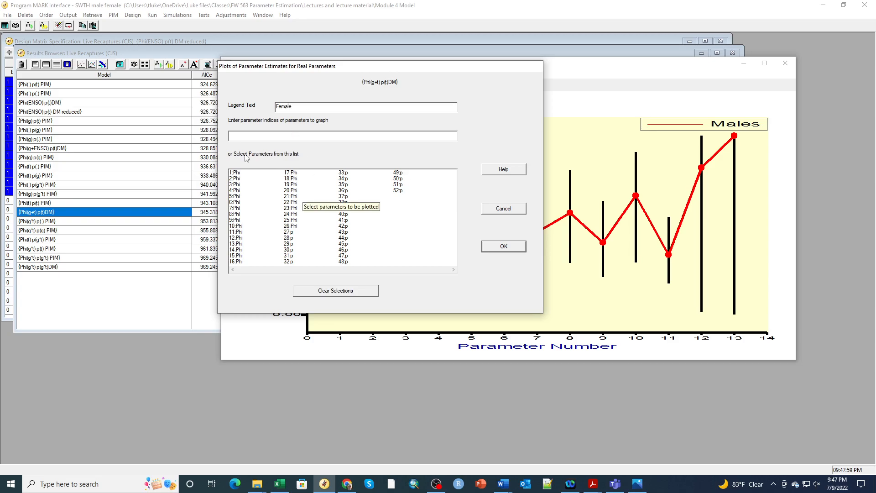
pyautogui.click(238, 250)
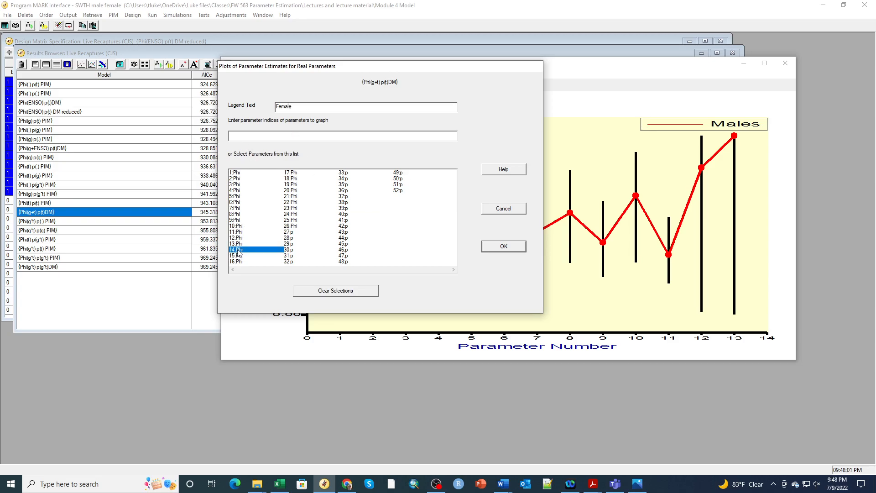
pyautogui.click(236, 256)
pyautogui.click(237, 261)
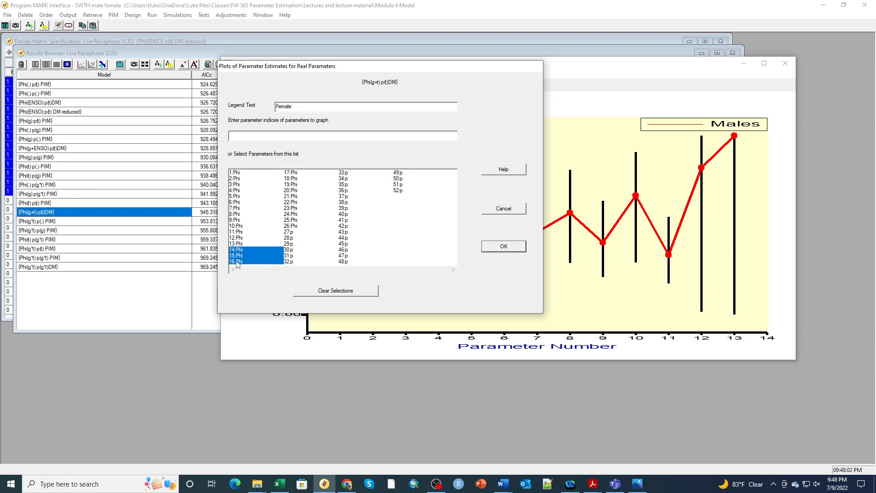
pyautogui.click(292, 173)
pyautogui.click(293, 178)
pyautogui.click(293, 184)
pyautogui.click(294, 190)
pyautogui.click(295, 196)
pyautogui.click(295, 202)
pyautogui.click(294, 208)
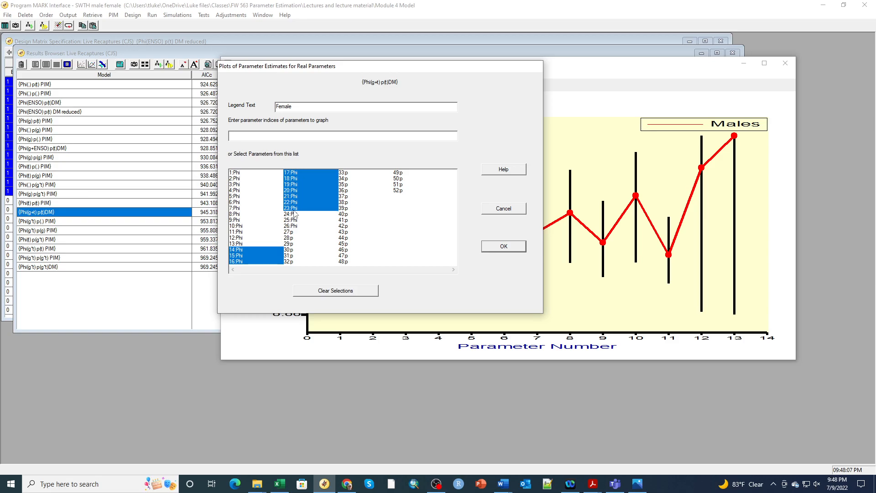
pyautogui.click(294, 214)
pyautogui.click(295, 220)
pyautogui.click(295, 226)
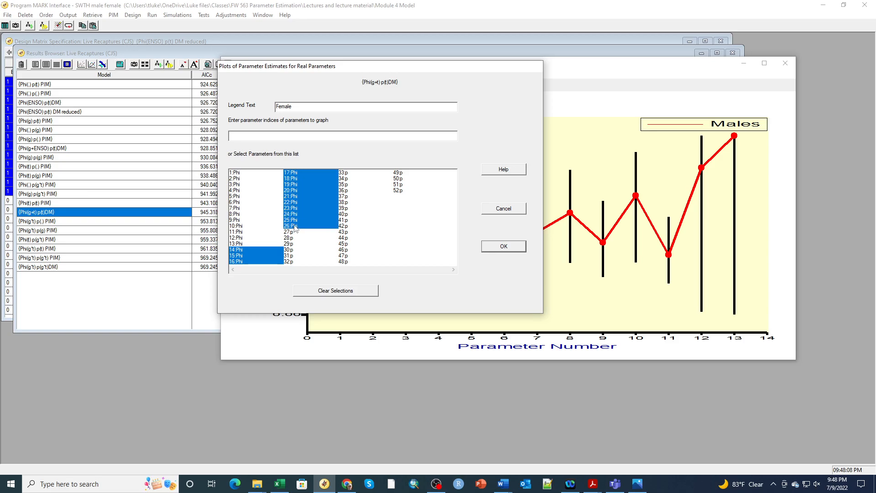
pyautogui.click(504, 247)
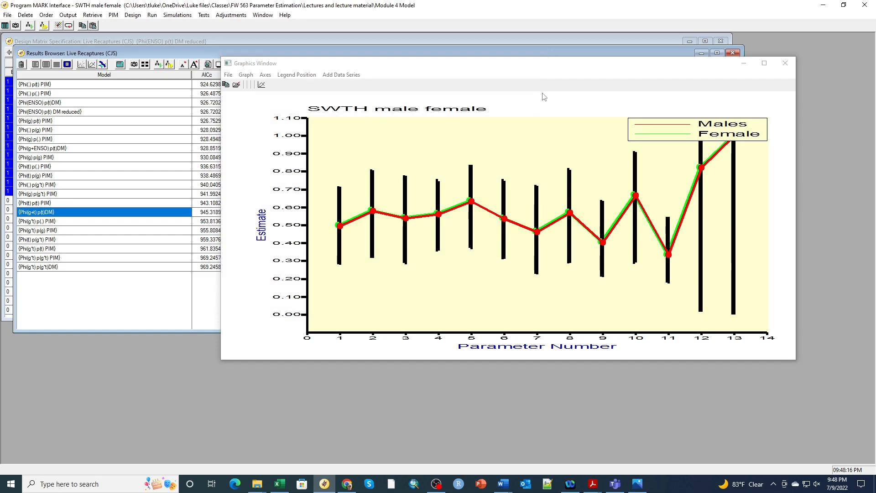
pyautogui.moveTo(436, 70); pyautogui.dragTo(415, 90)
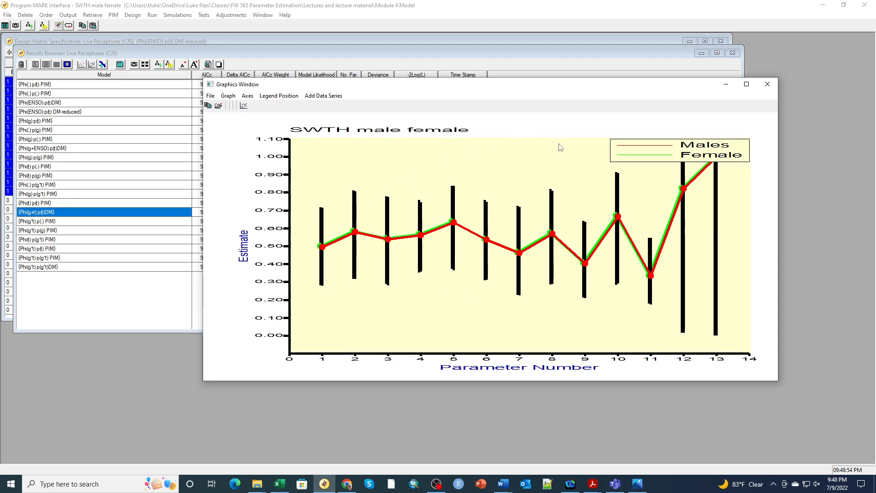
pyautogui.click(768, 84)
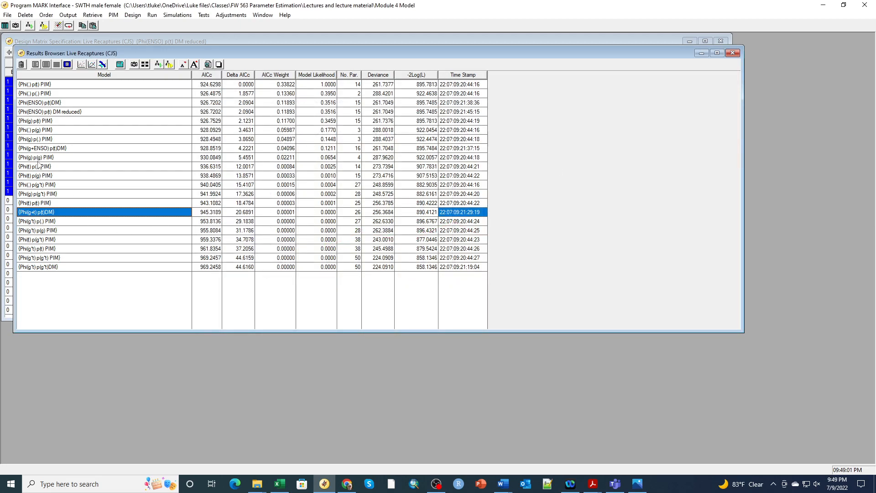
# Plot the real estimates of Phi parameters 1 to 13 from {Phi(g*t) p(t) PIM} with the legend text Males.
pyautogui.click(39, 252)
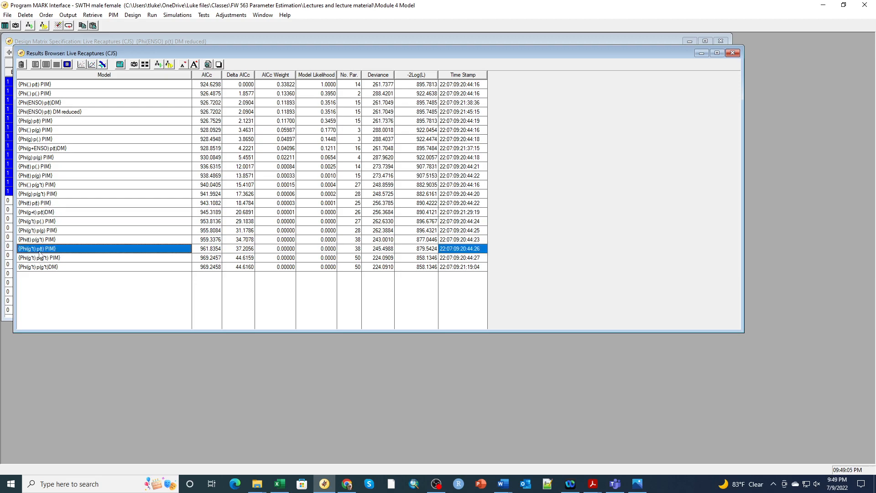
pyautogui.click(92, 65)
pyautogui.moveTo(233, 173); pyautogui.dragTo(252, 251)
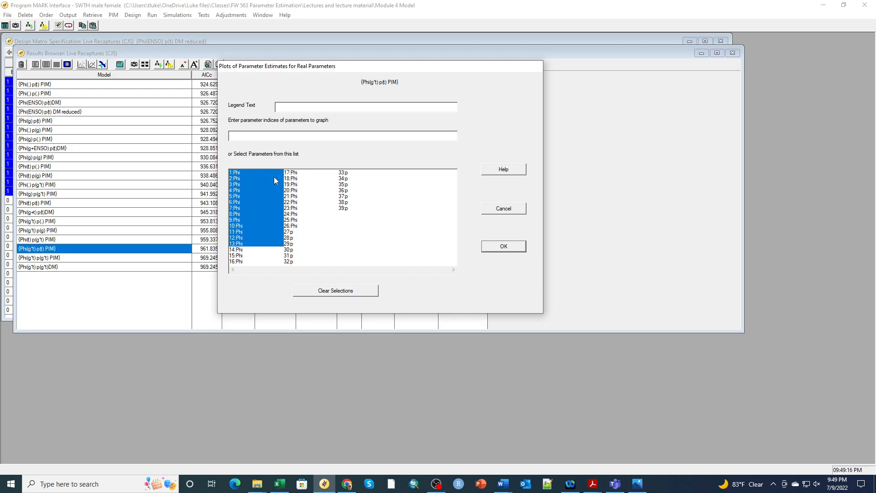
pyautogui.click(510, 248)
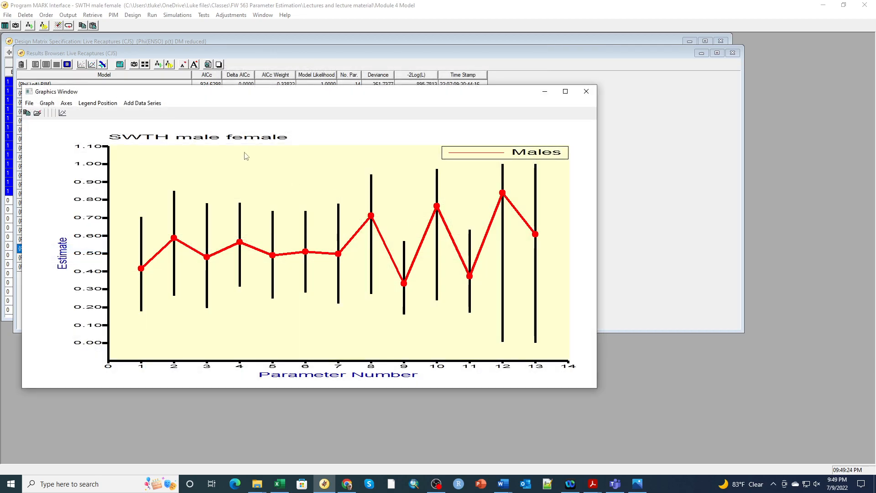
# Add Phi parameters 14 to 26 of {Phi(g*t) p(t) PIM} to the graph as a data series labelled Females.
pyautogui.click(133, 105)
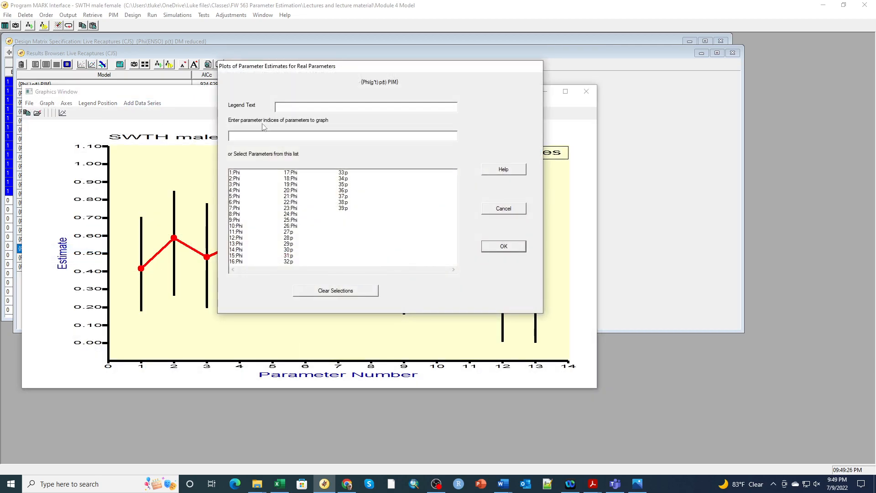
pyautogui.moveTo(239, 250); pyautogui.dragTo(239, 263)
pyautogui.moveTo(291, 175); pyautogui.dragTo(294, 228)
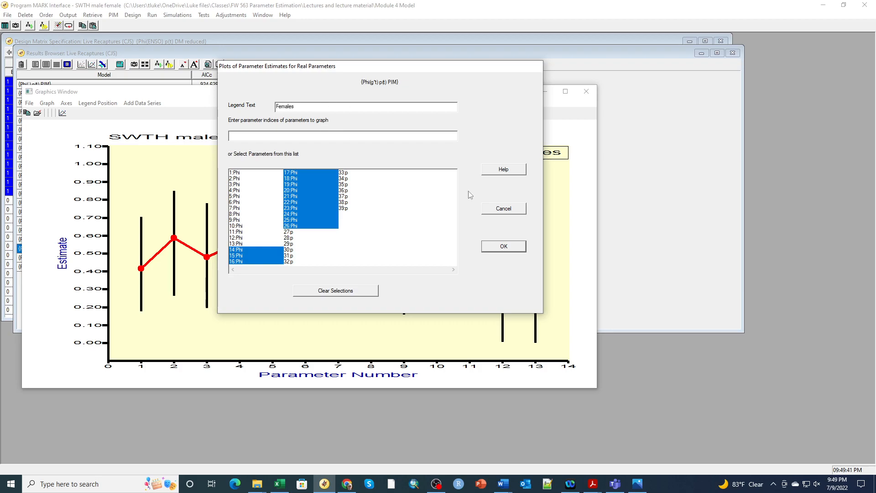
pyautogui.click(506, 247)
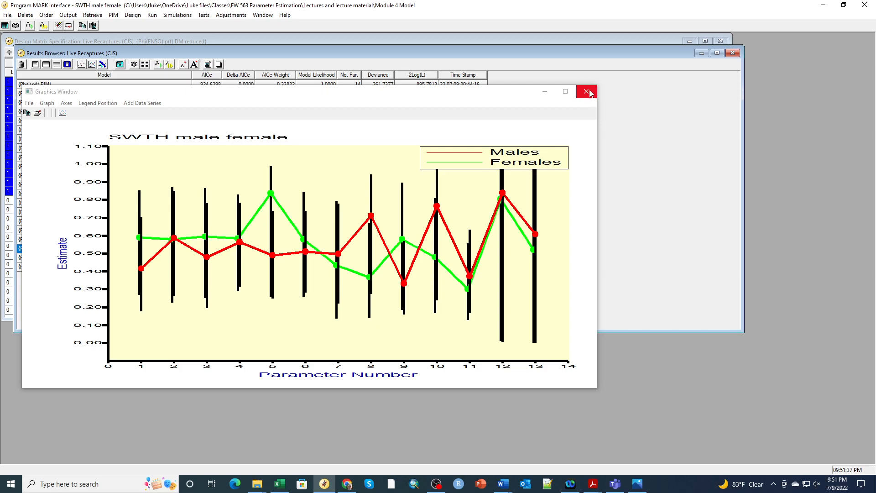
pyautogui.click(320, 115)
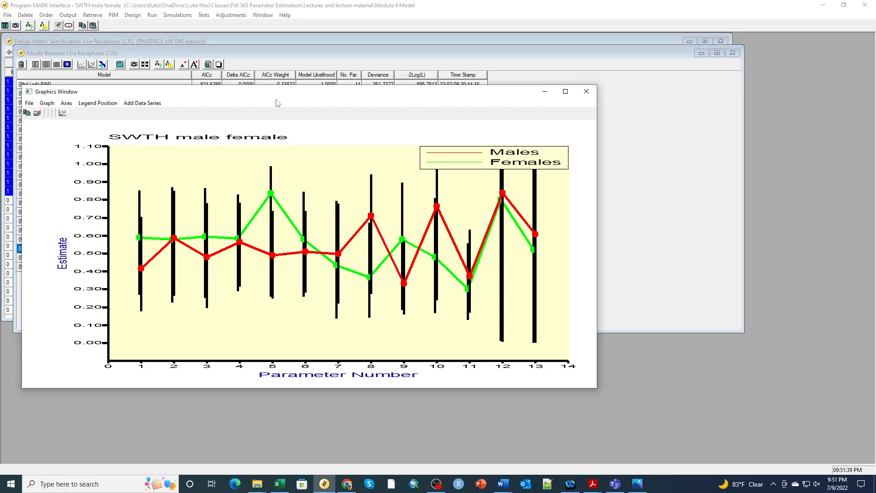